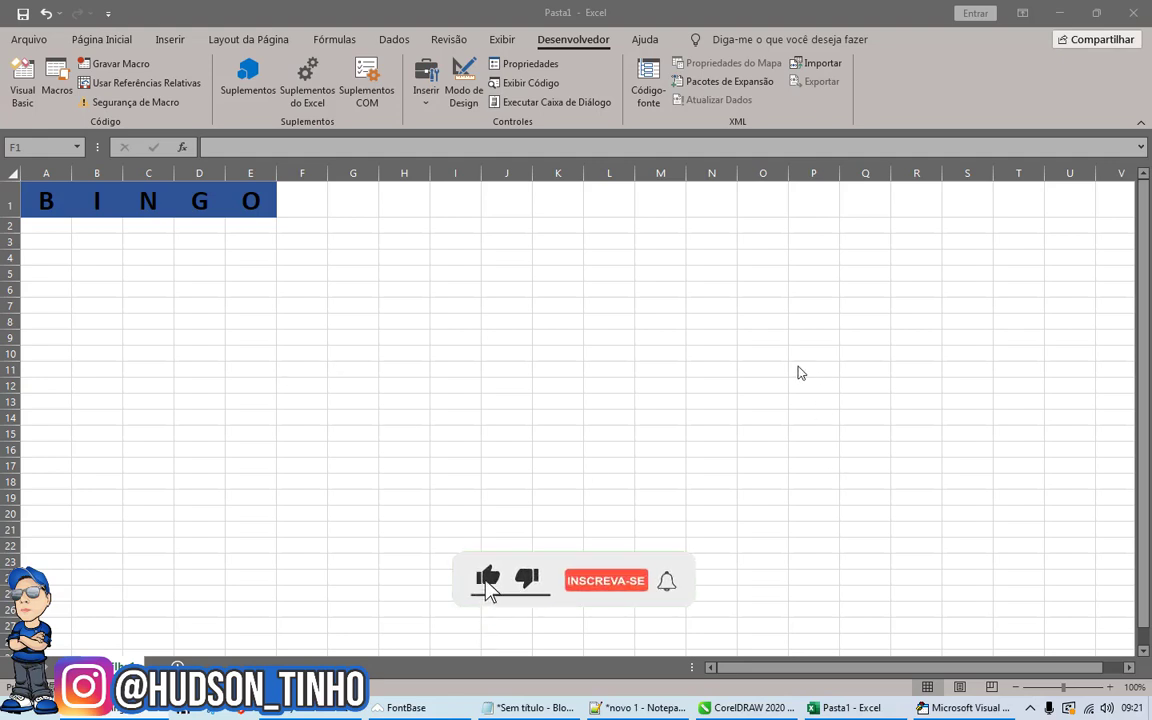
# Close the VBA editor with Alt+Q and return to the BINGO header sheet.
pyautogui.hotkey('alt', 'q')
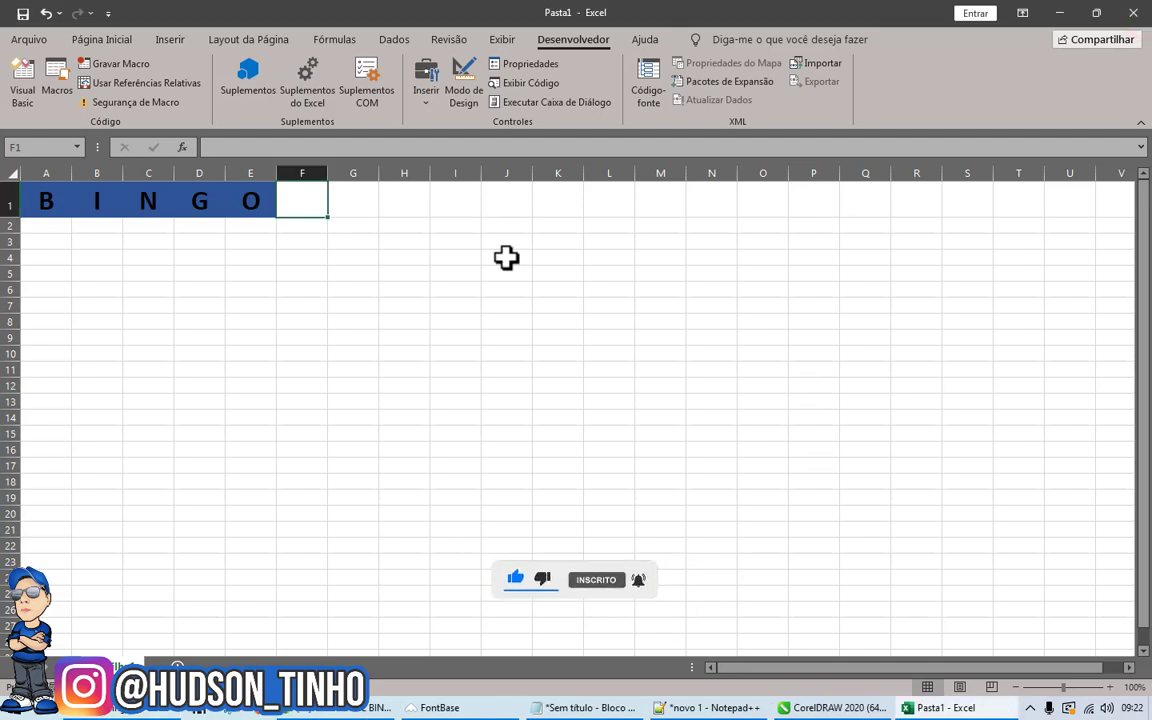
pyautogui.click(14, 40)
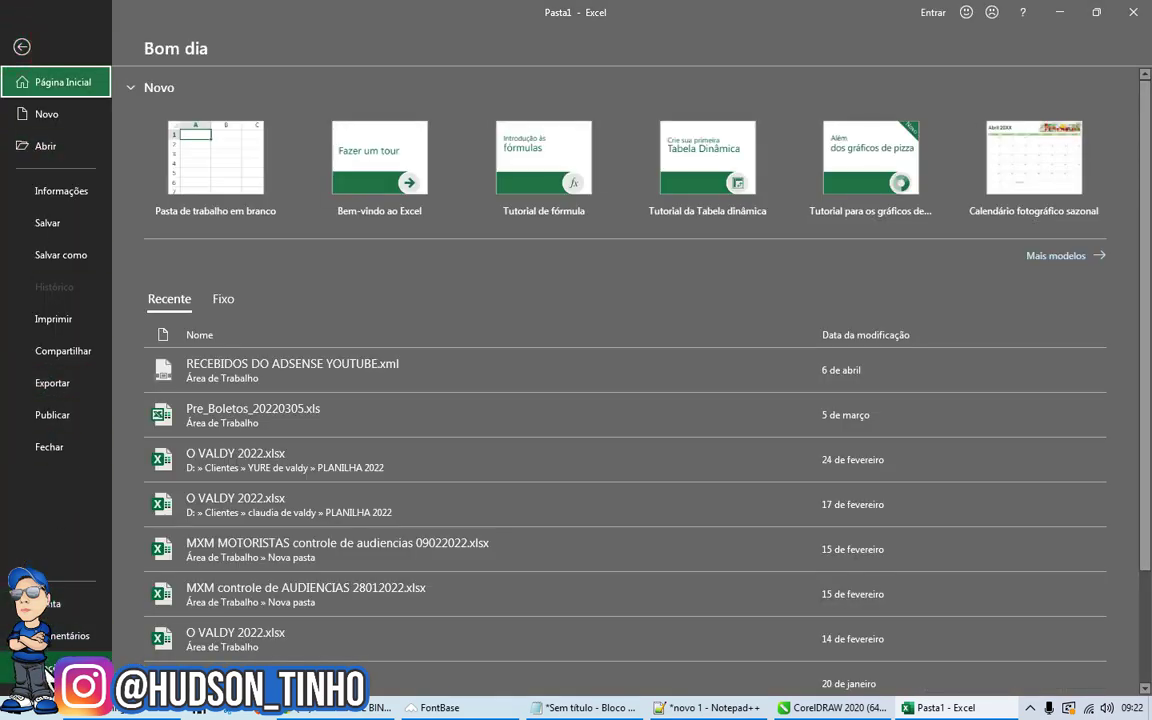
pyautogui.click(42, 667)
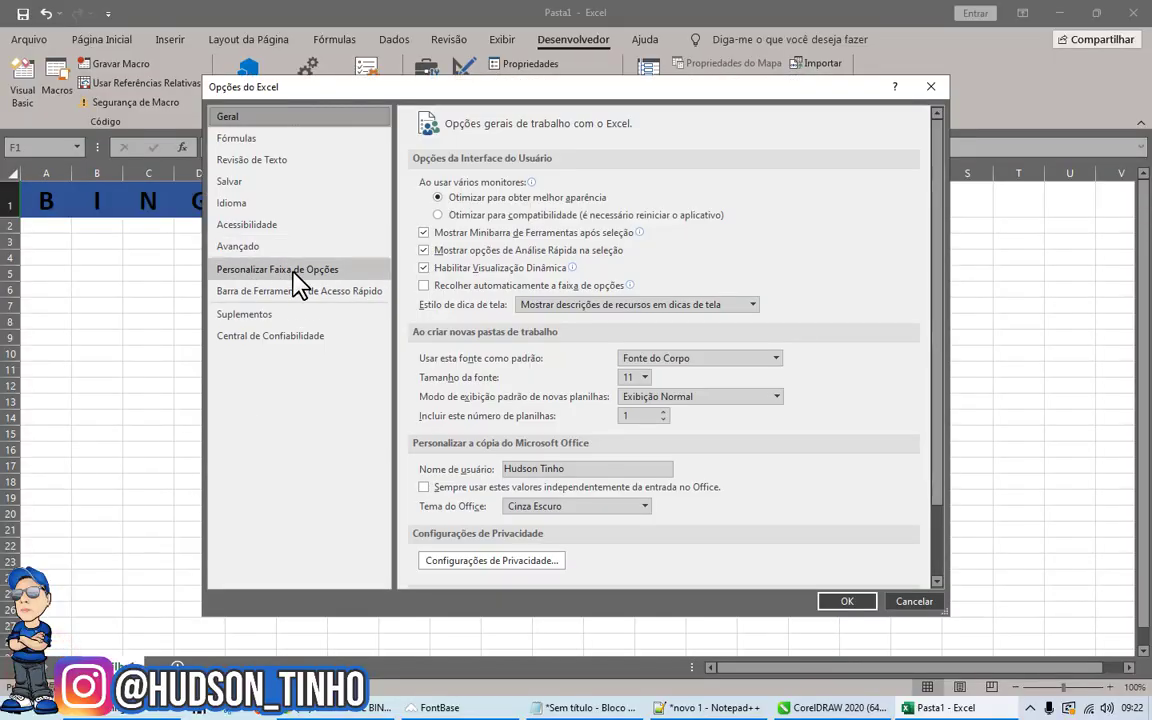
pyautogui.click(241, 271)
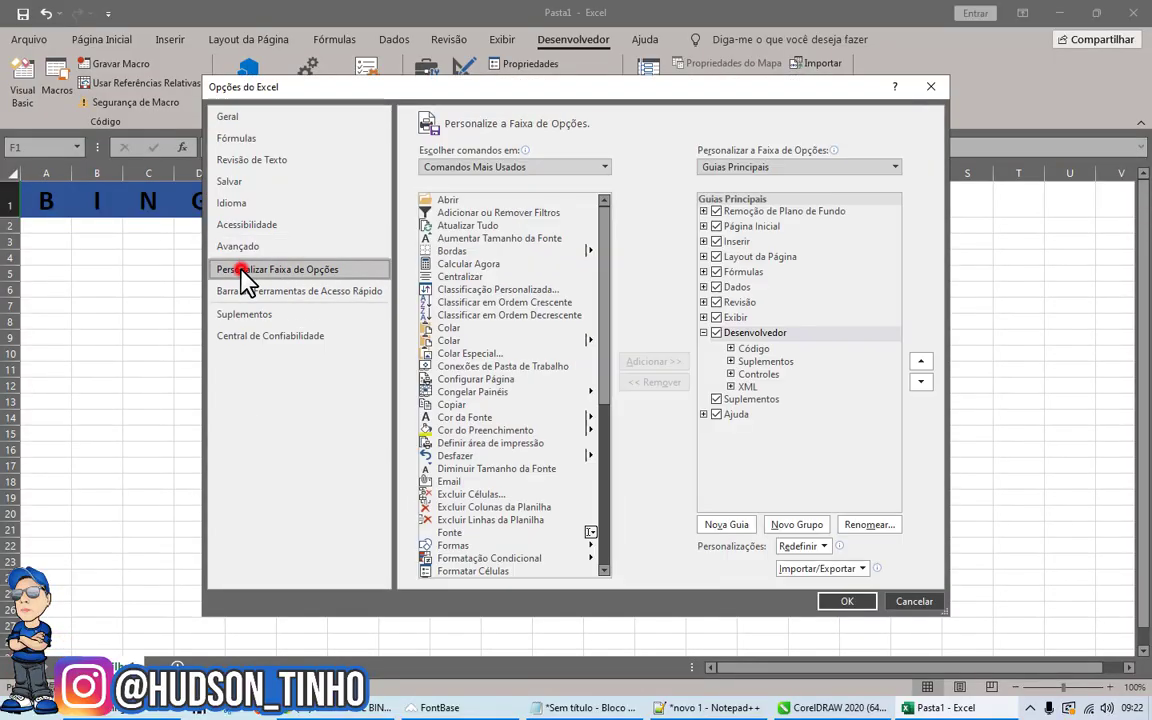
pyautogui.click(716, 332)
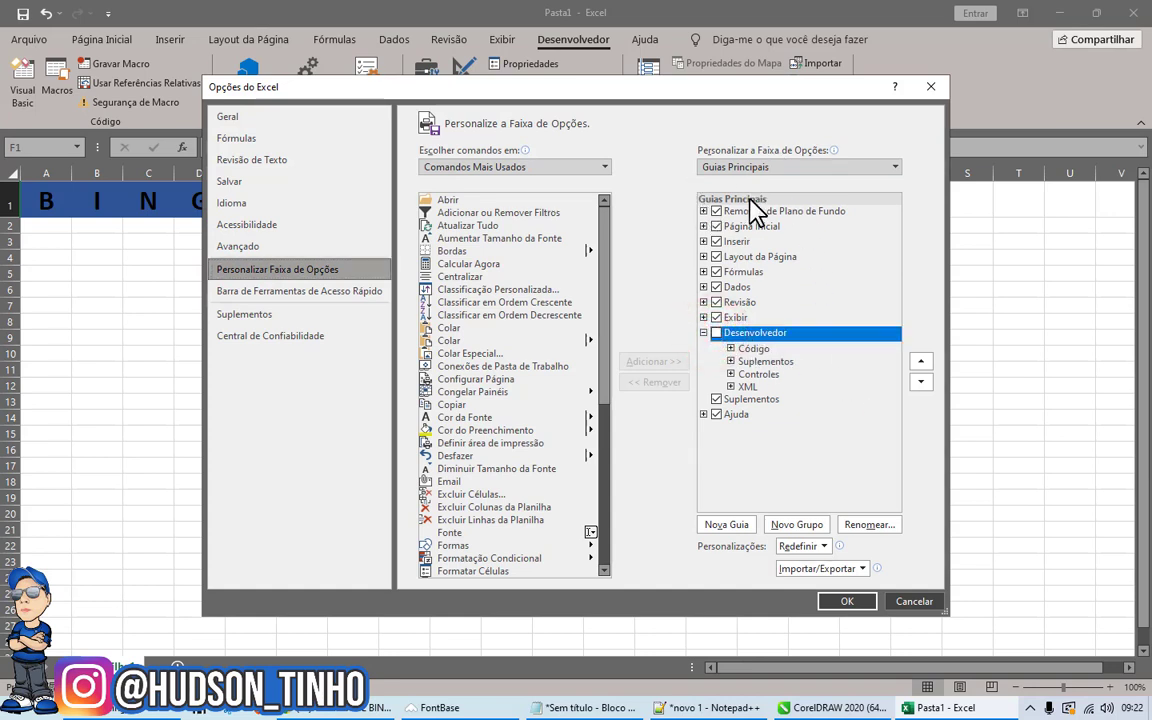
pyautogui.click(716, 332)
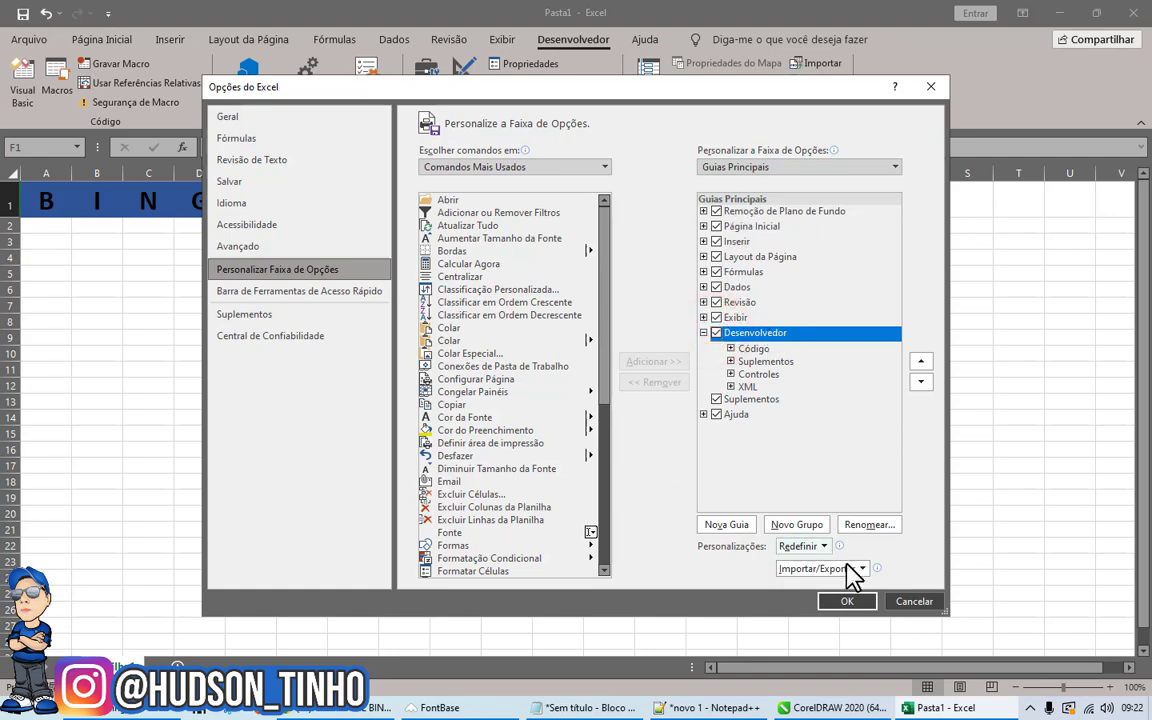
pyautogui.click(846, 601)
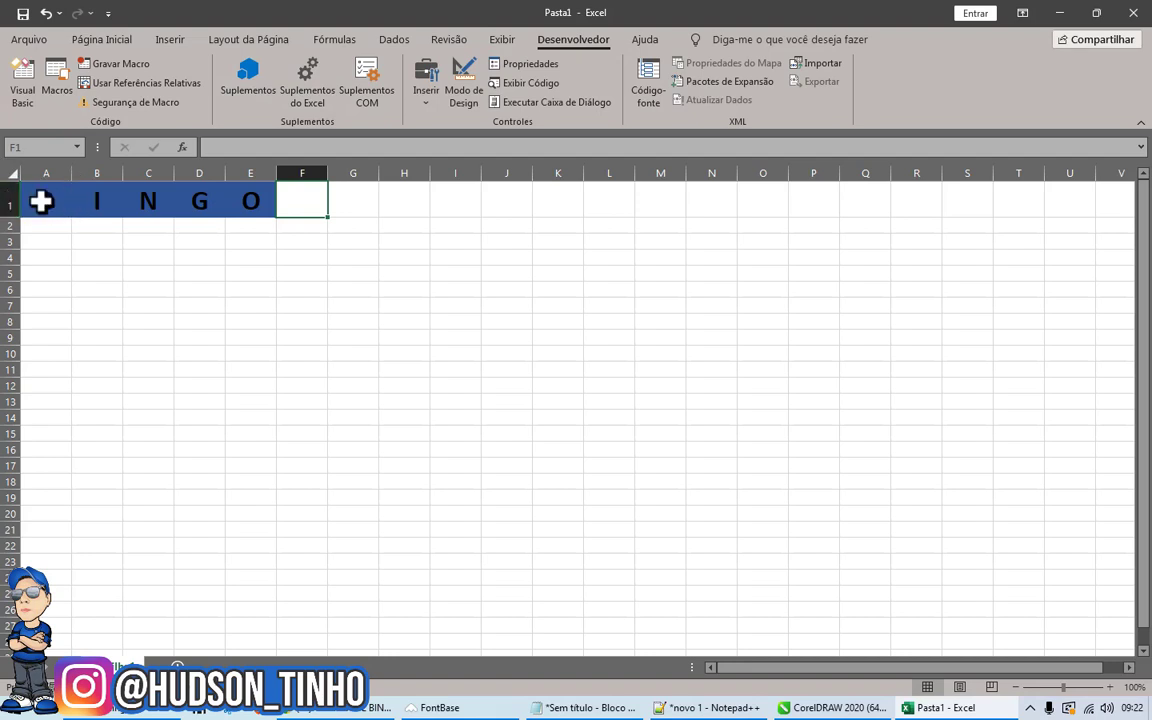
pyautogui.click(40, 202)
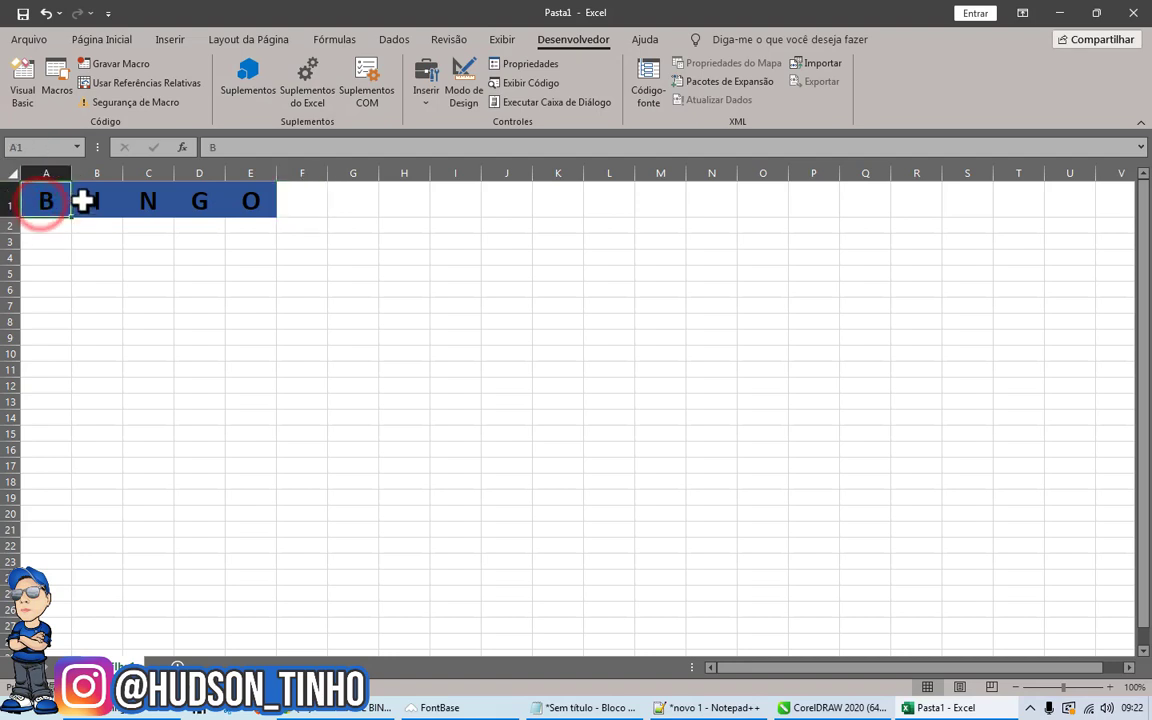
pyautogui.click(147, 200)
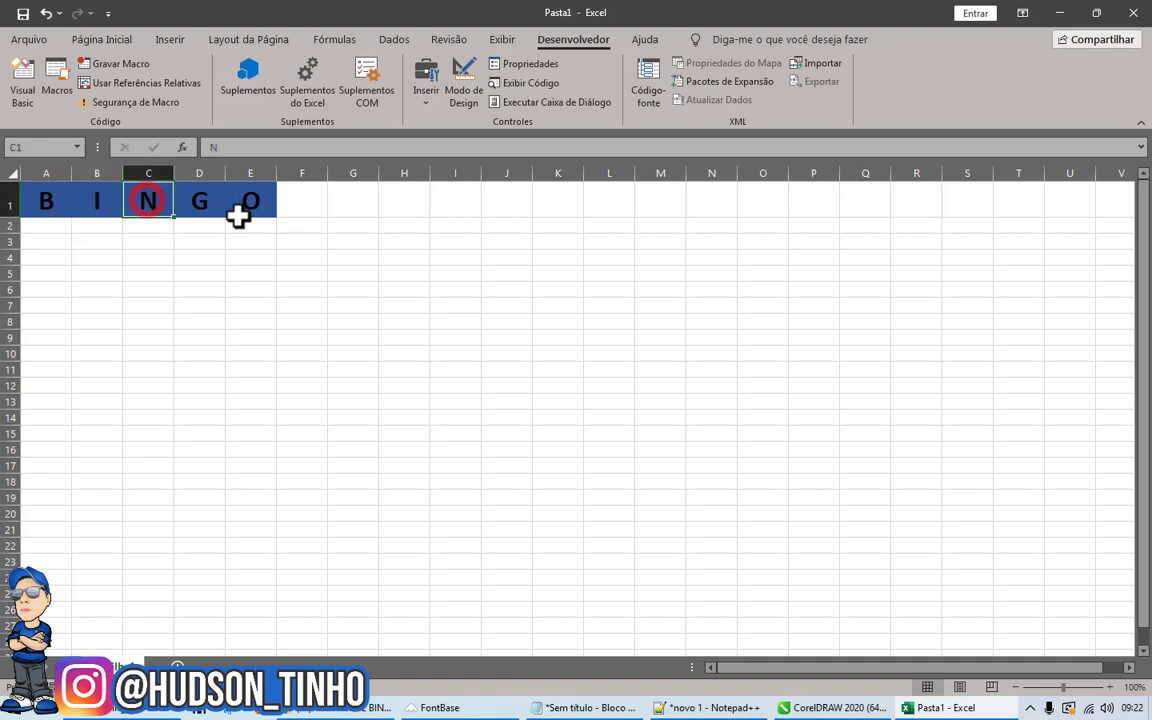
pyautogui.click(201, 200)
pyautogui.click(235, 202)
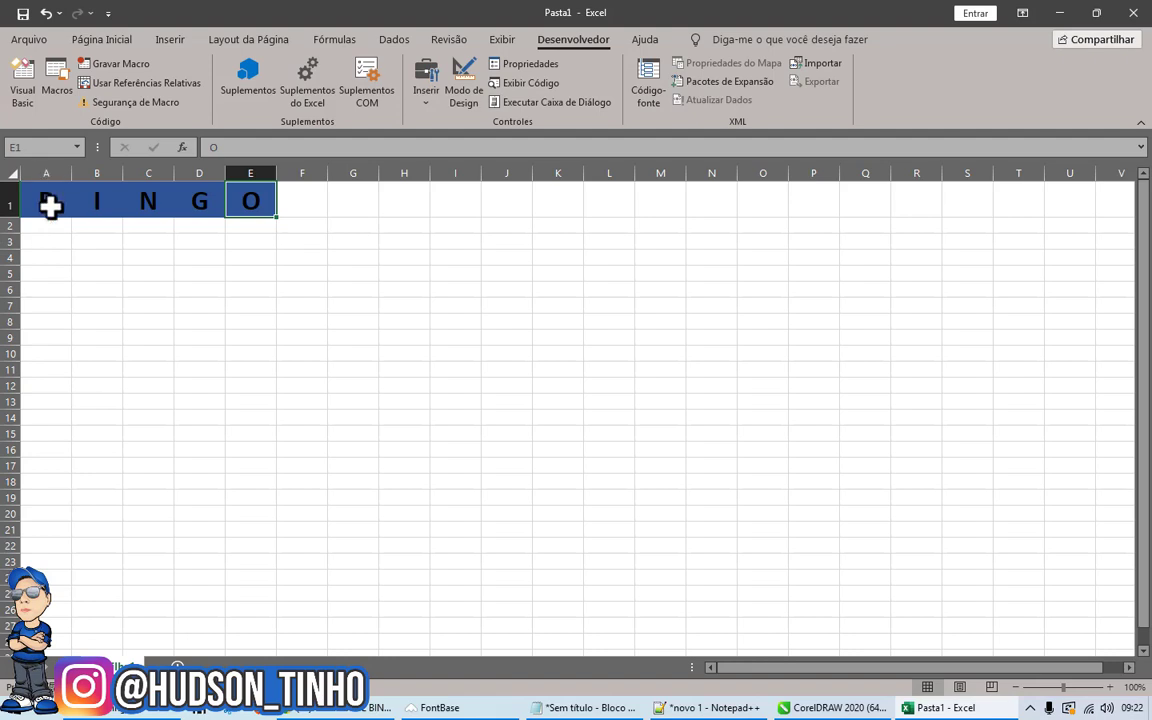
pyautogui.click(51, 227)
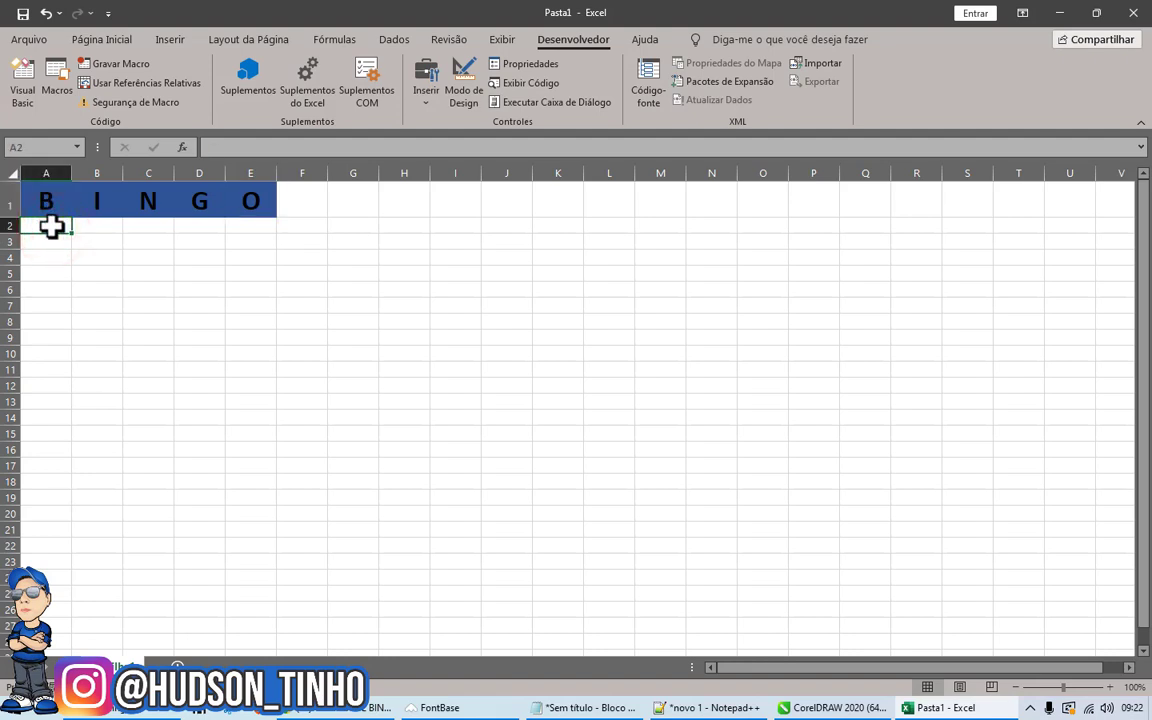
pyautogui.click(238, 289)
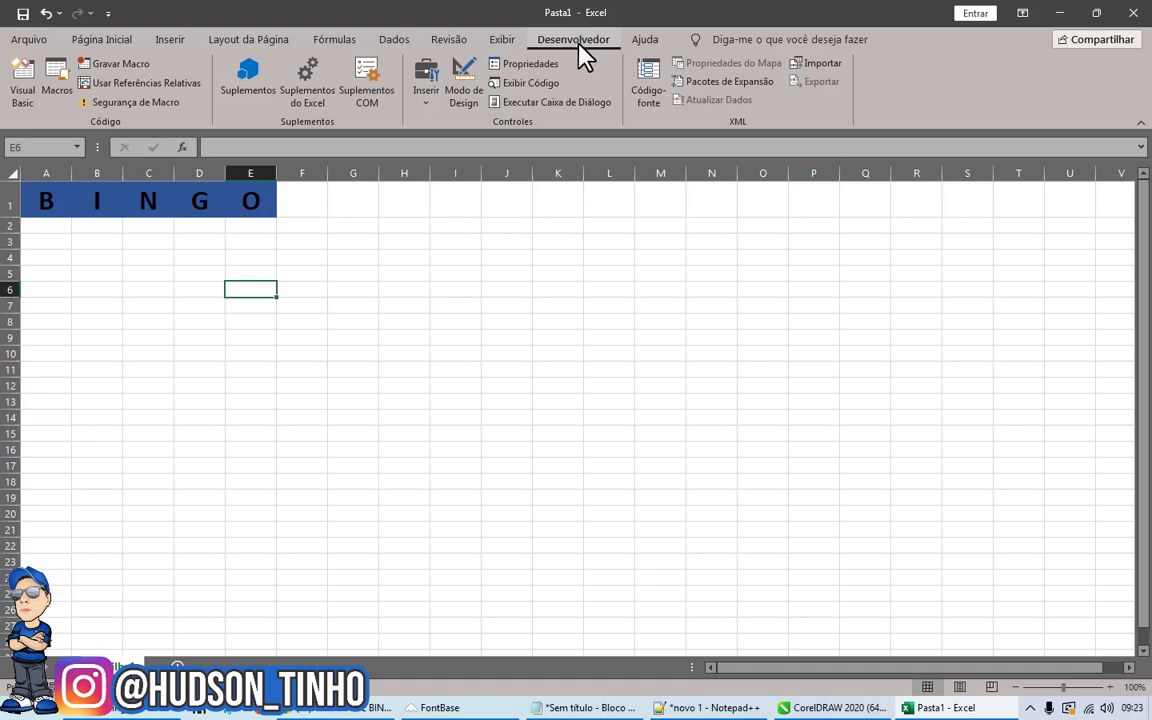
# Open Planilha1's code window in Visual Basic and copy the random-number macro from Notepad++.
pyautogui.click(33, 78)
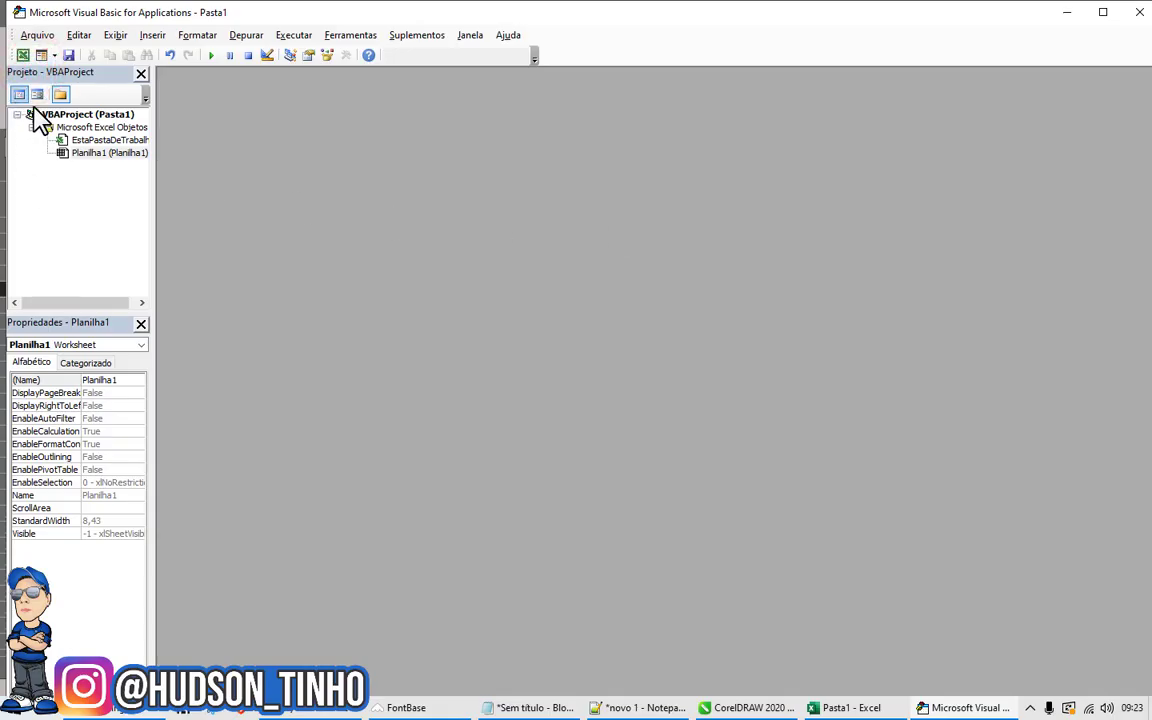
pyautogui.doubleClick(78, 155)
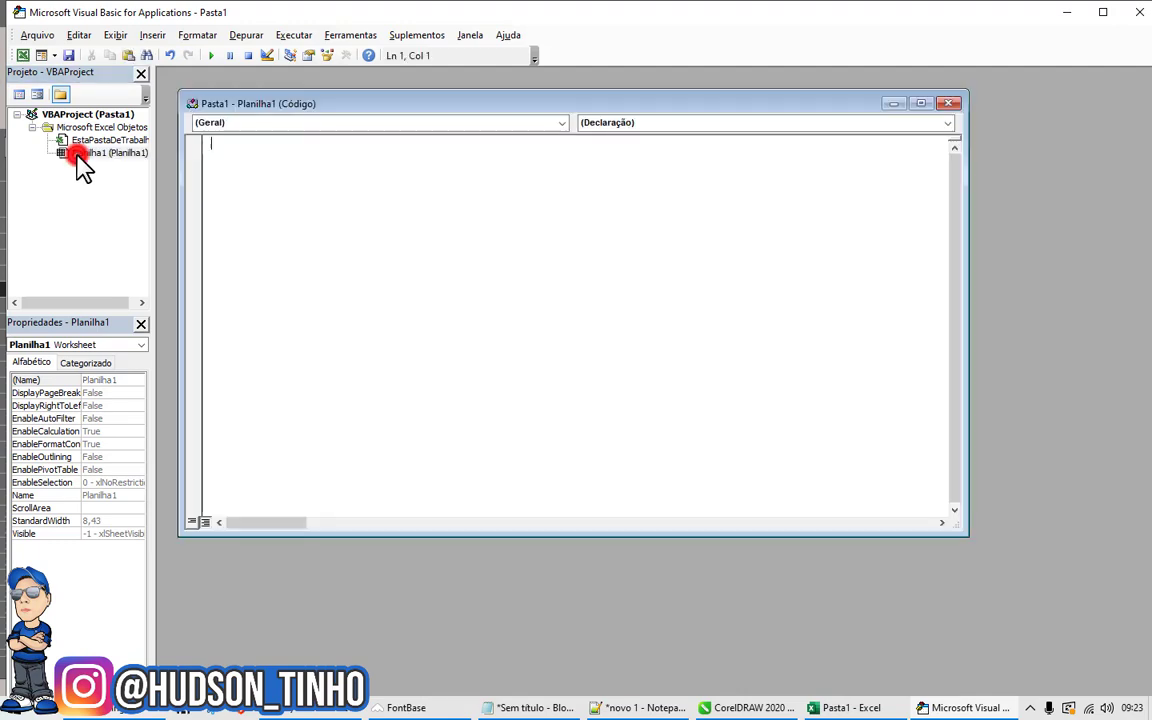
pyautogui.moveTo(640, 707)
pyautogui.click(625, 712)
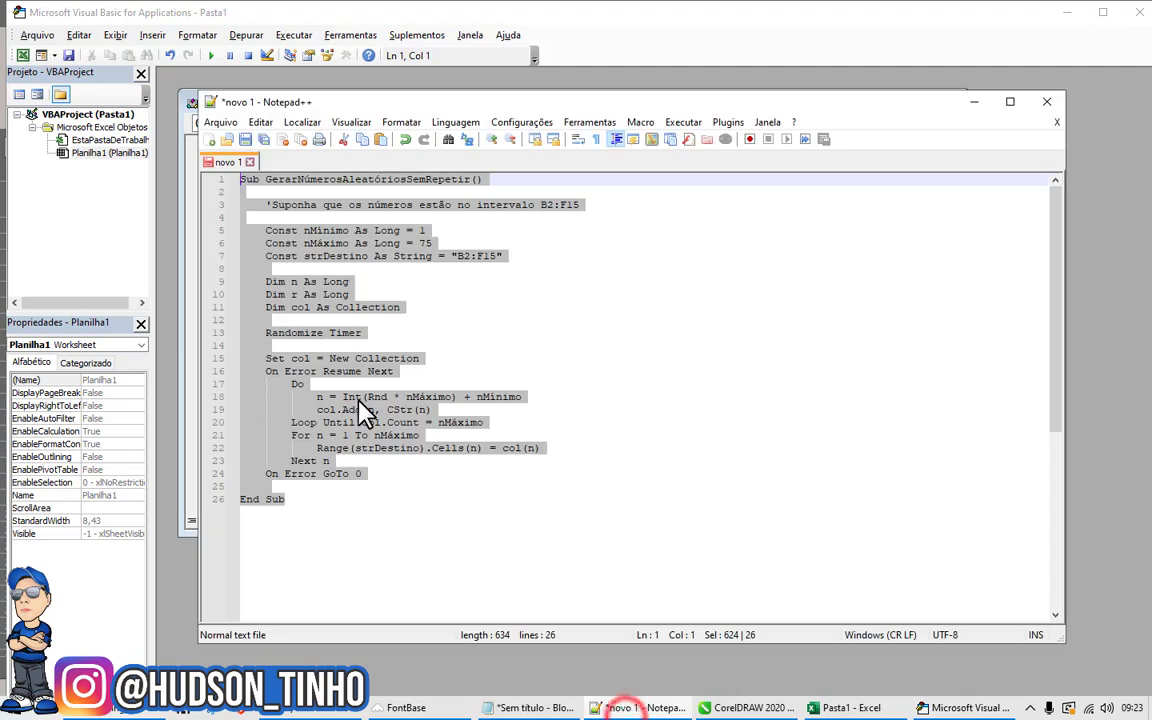
pyautogui.rightClick(372, 405)
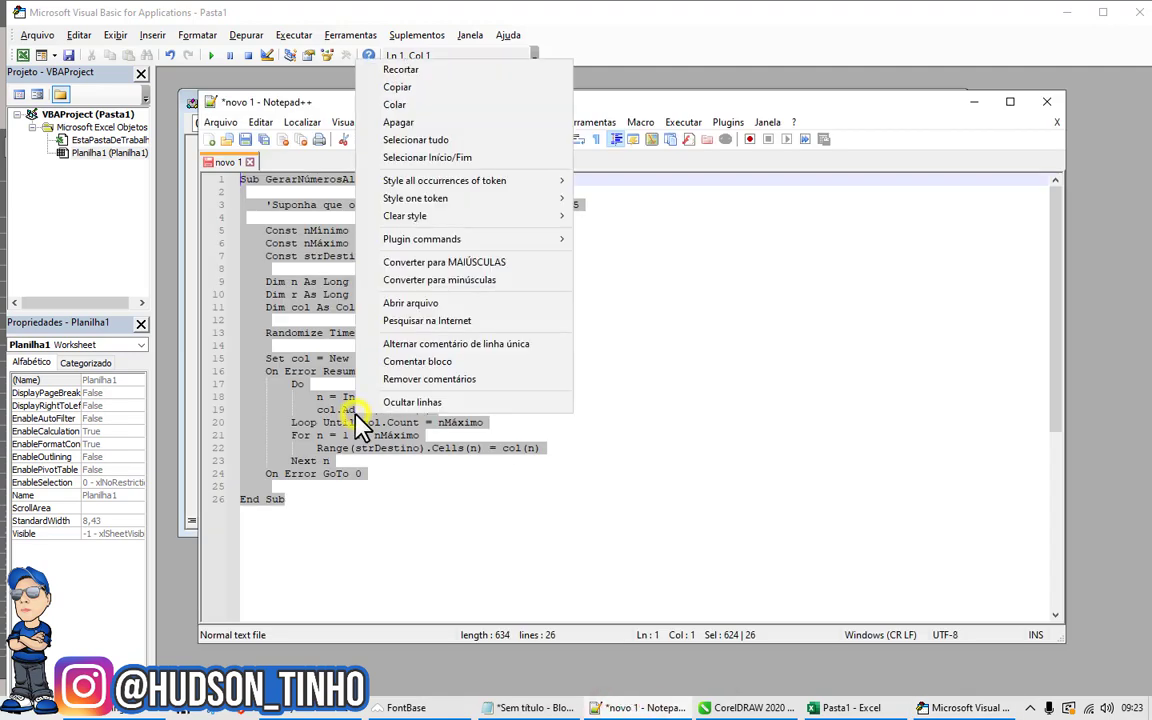
pyautogui.click(400, 87)
pyautogui.click(972, 103)
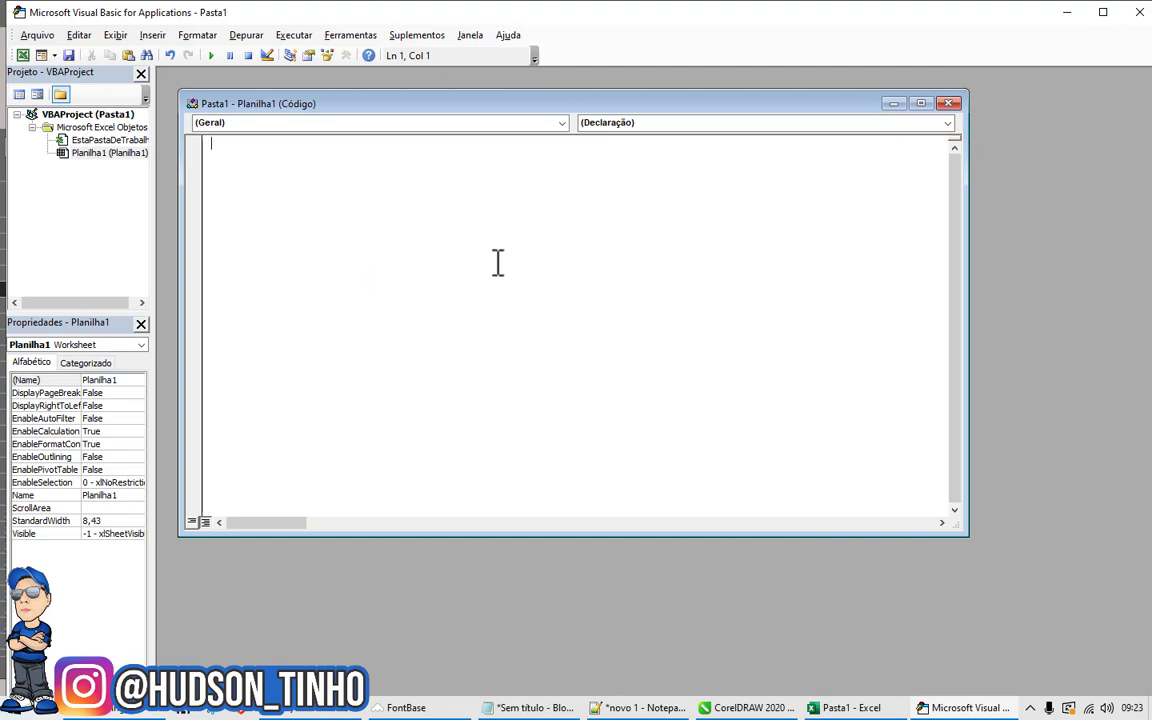
# Paste the copied GerarNúmerosAleatóriosSemRepetir macro into Planilha1's code window with Colar.
pyautogui.rightClick(366, 226)
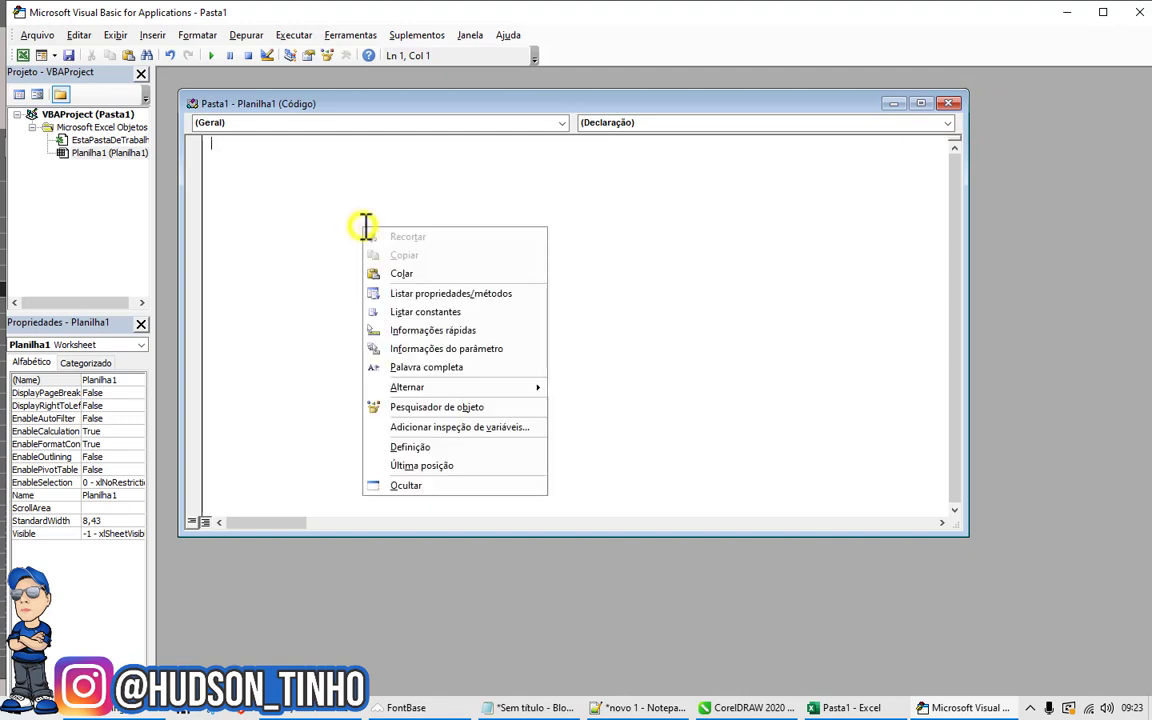
pyautogui.click(398, 272)
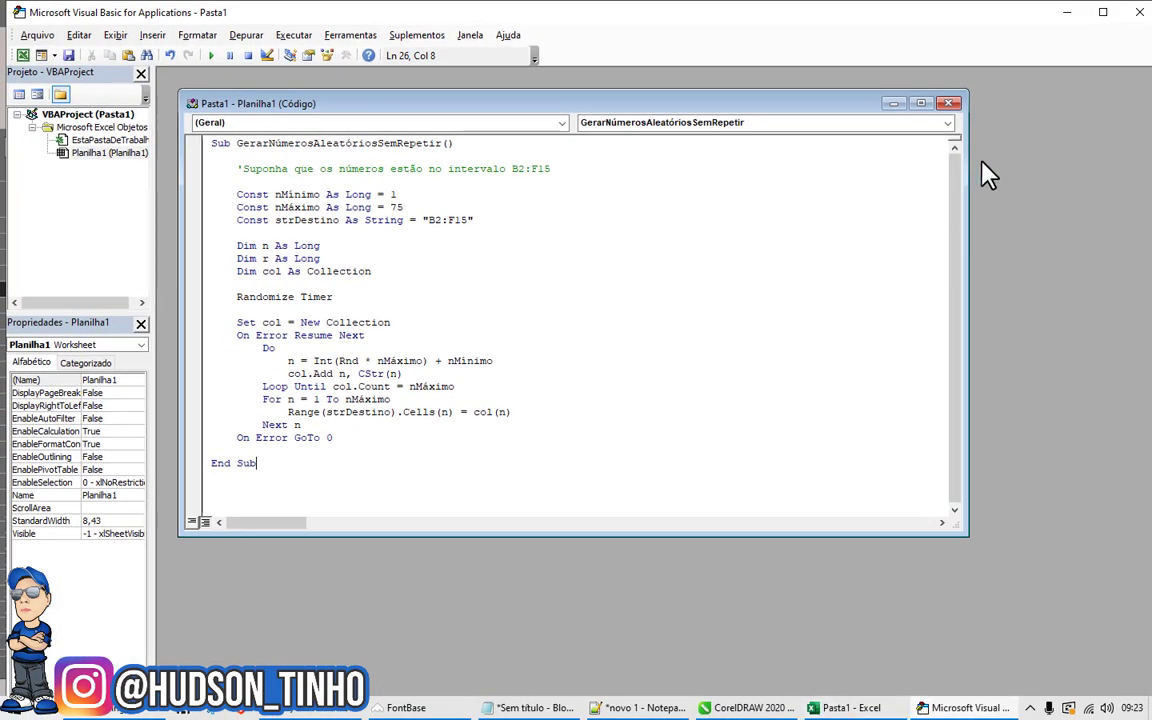
# Confirm the card starts at A2, then change the comment's range from B2:F15 to A2:E6.
pyautogui.click(838, 708)
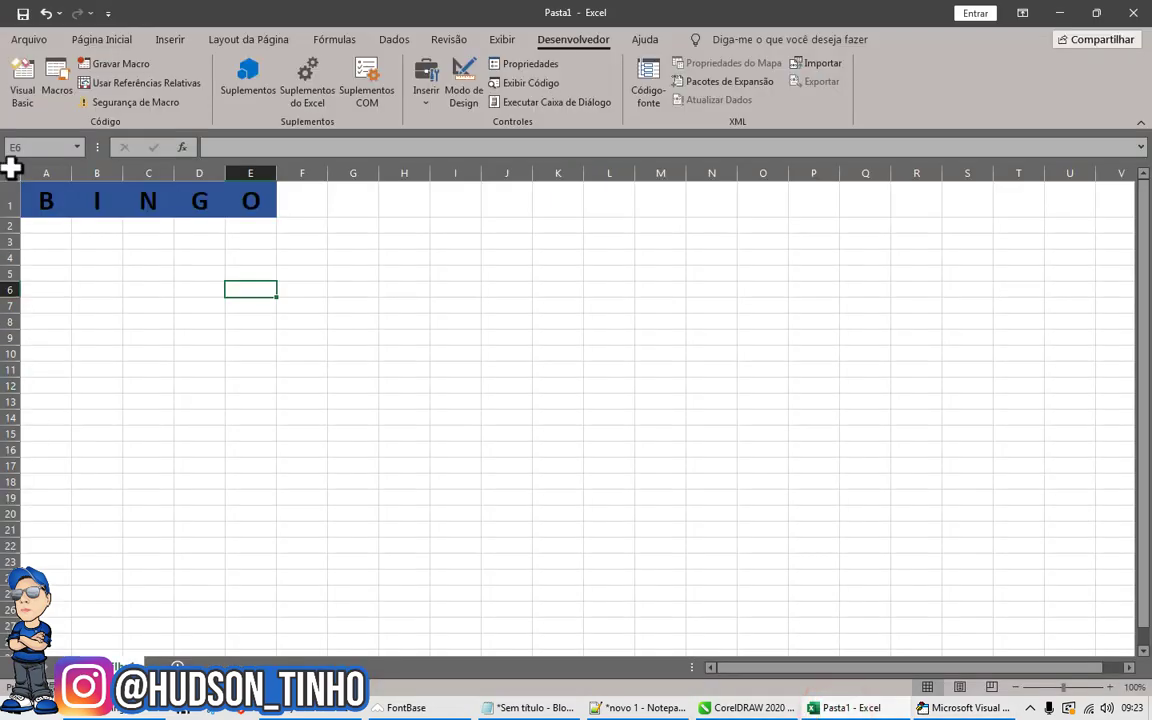
pyautogui.click(47, 228)
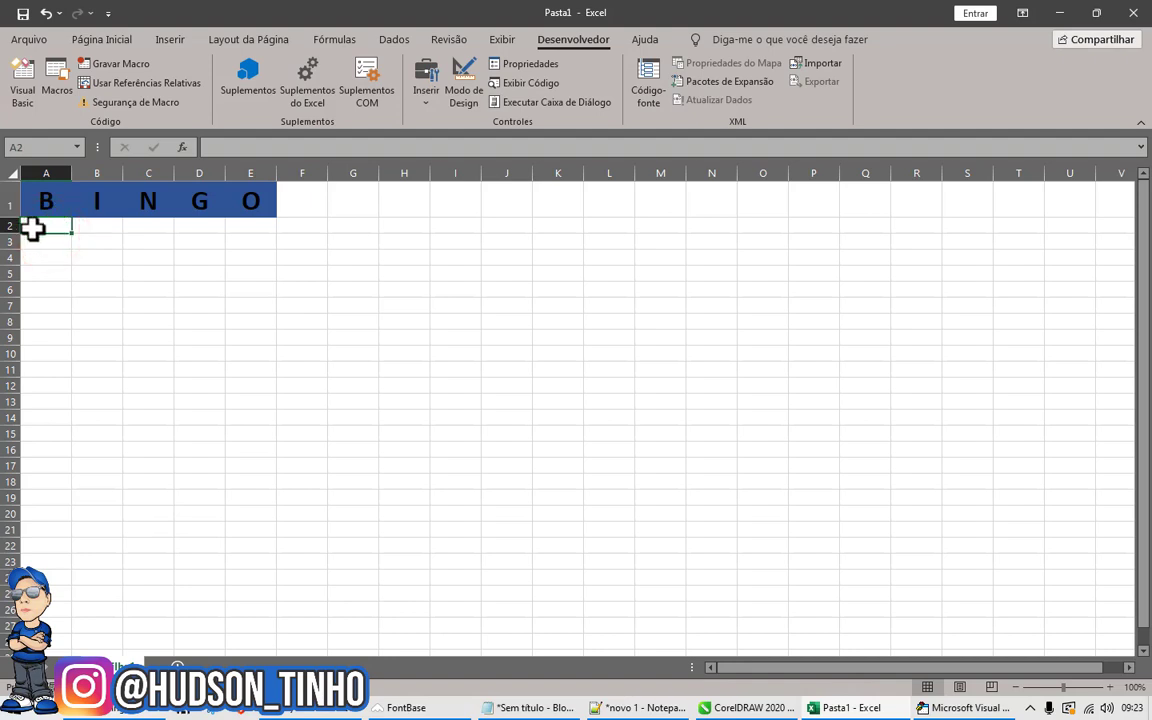
pyautogui.click(940, 707)
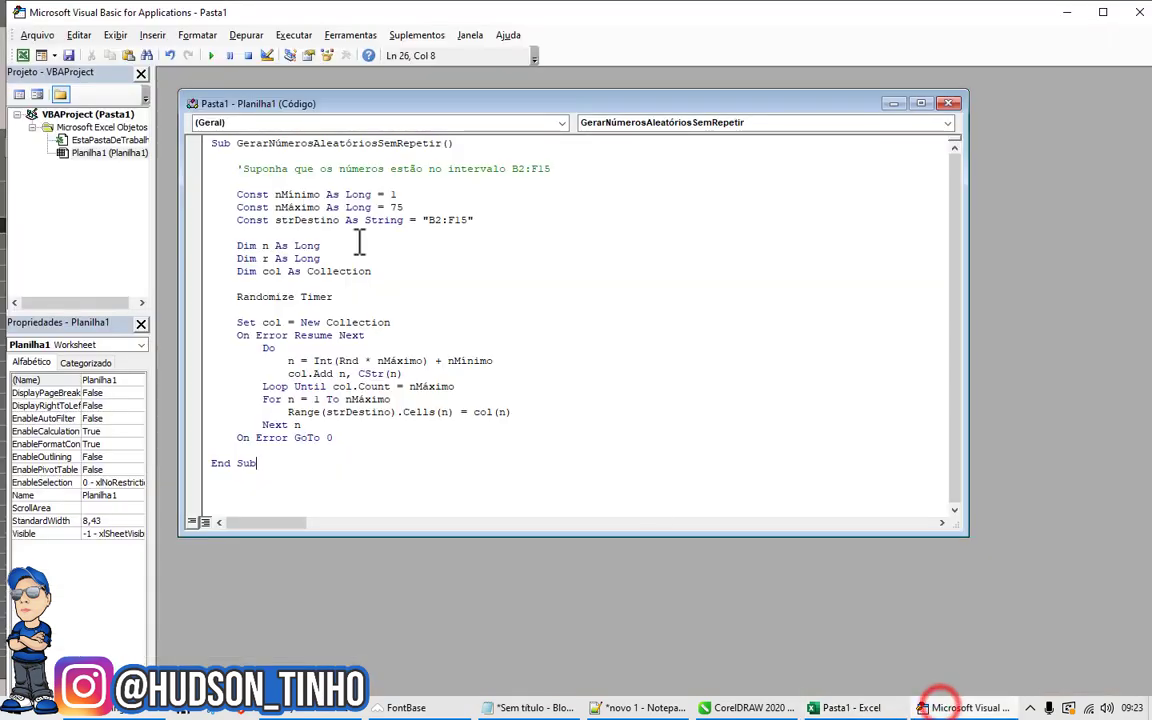
pyautogui.moveTo(521, 169); pyautogui.dragTo(511, 169)
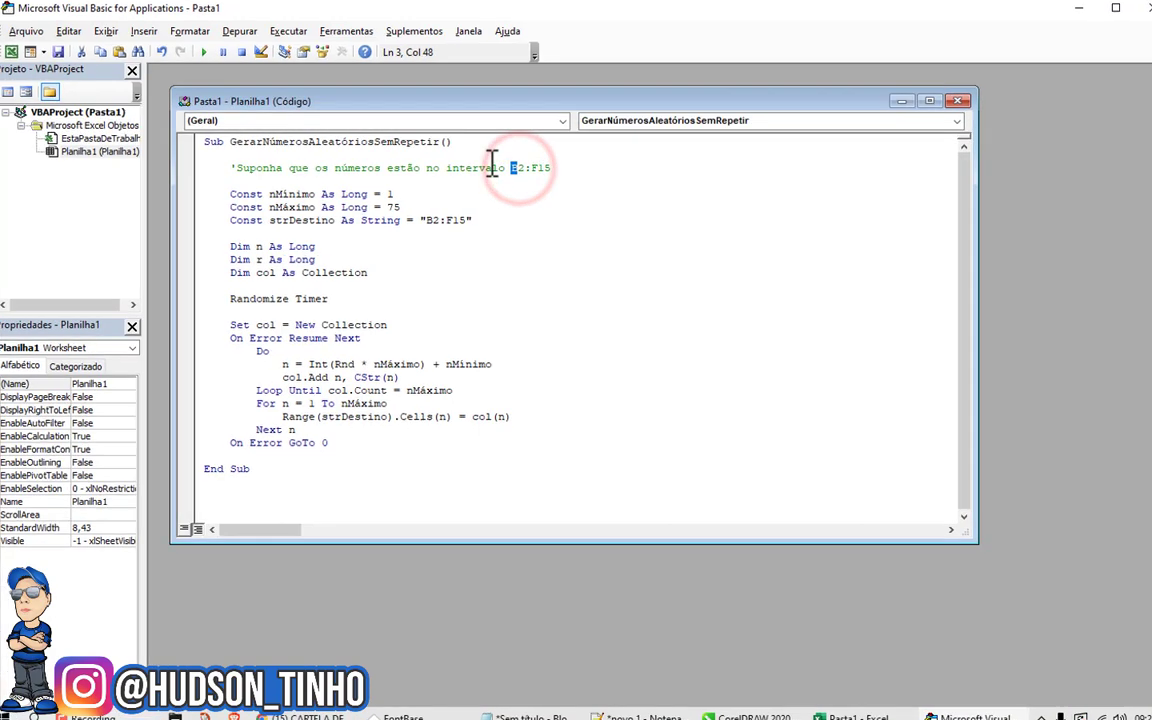
pyautogui.write('A')
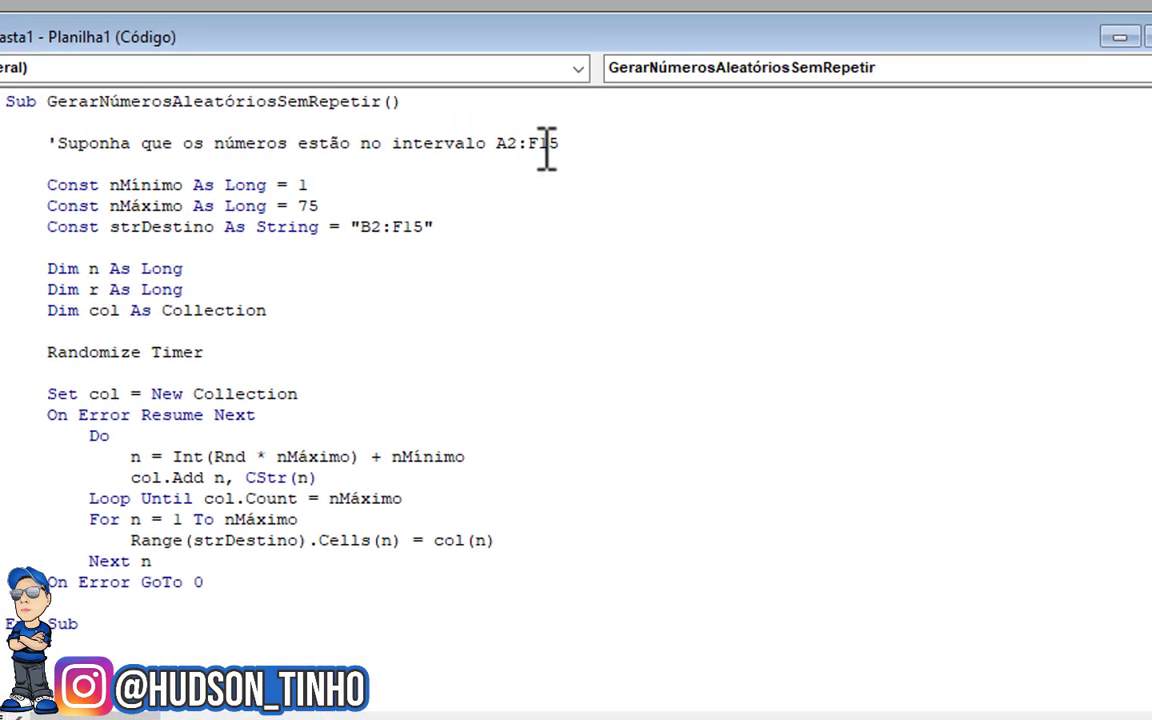
pyautogui.moveTo(559, 145); pyautogui.dragTo(528, 145)
pyautogui.write('E6')
# Change the strDestino constant from "B2:F15" to "A2:E6".
pyautogui.click(369, 227)
pyautogui.write('A')
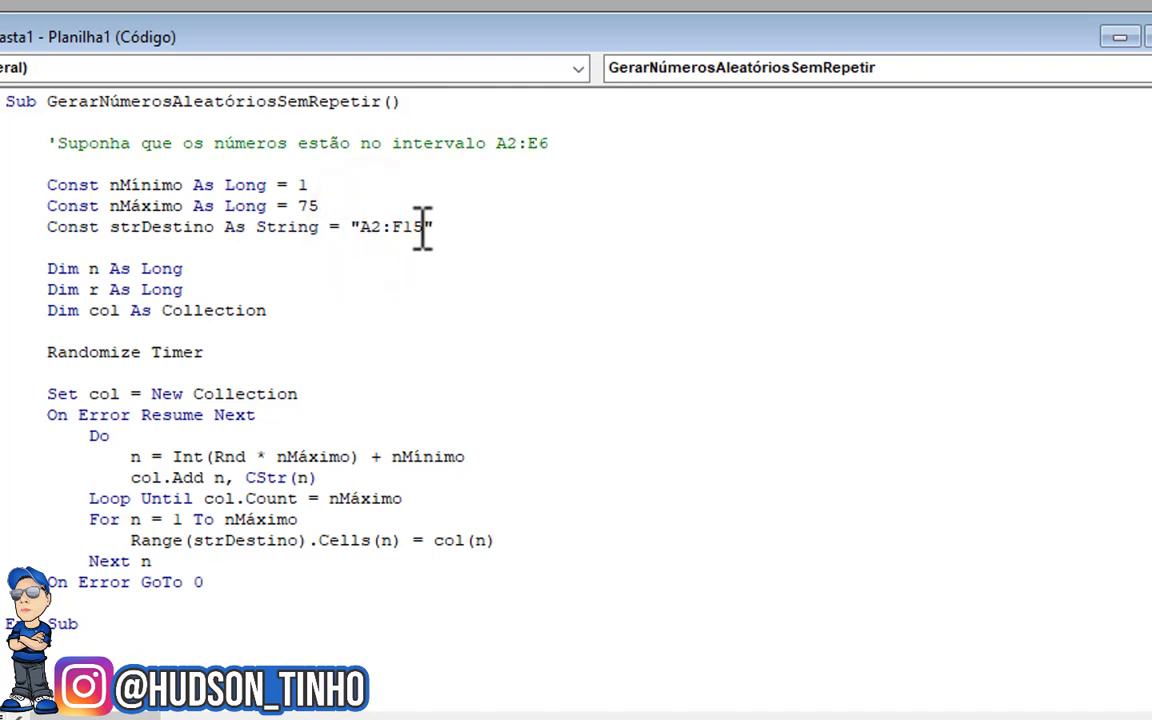
pyautogui.click(425, 227)
pyautogui.moveTo(425, 227); pyautogui.dragTo(393, 230)
pyautogui.write('E')
pyautogui.write('6')
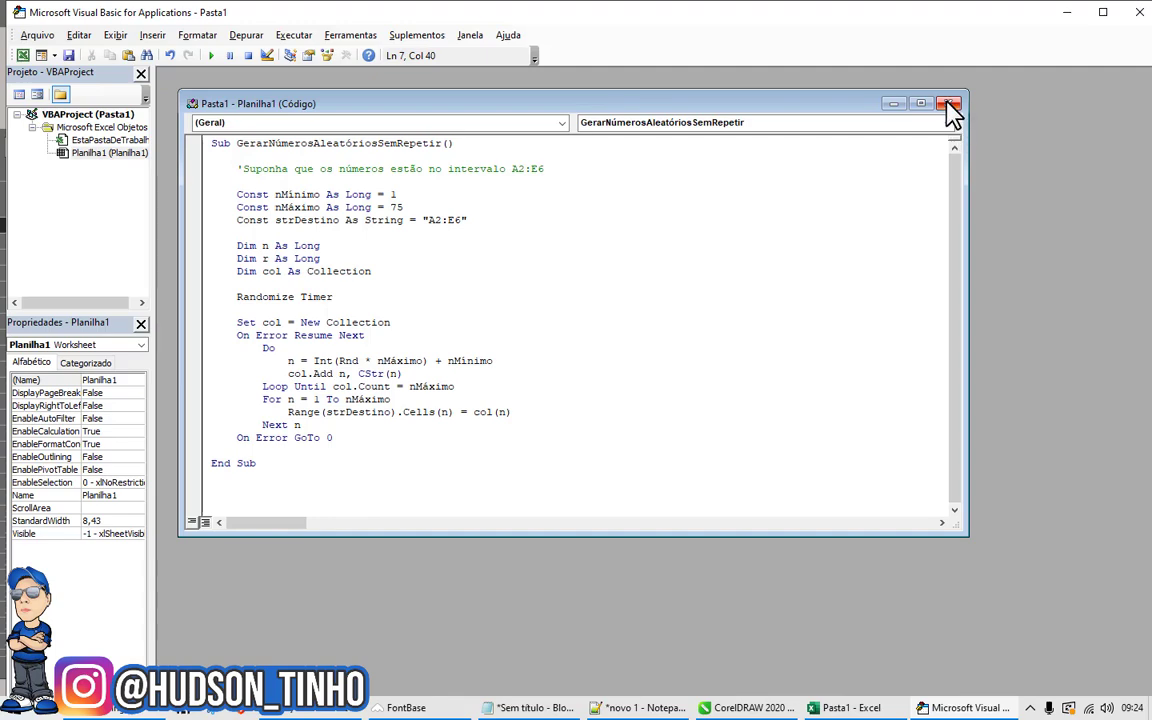
# Leave the VBA editor and draw a Form Control Button over G2:H3 via Desenvolvedor > Inserir.
pyautogui.click(948, 105)
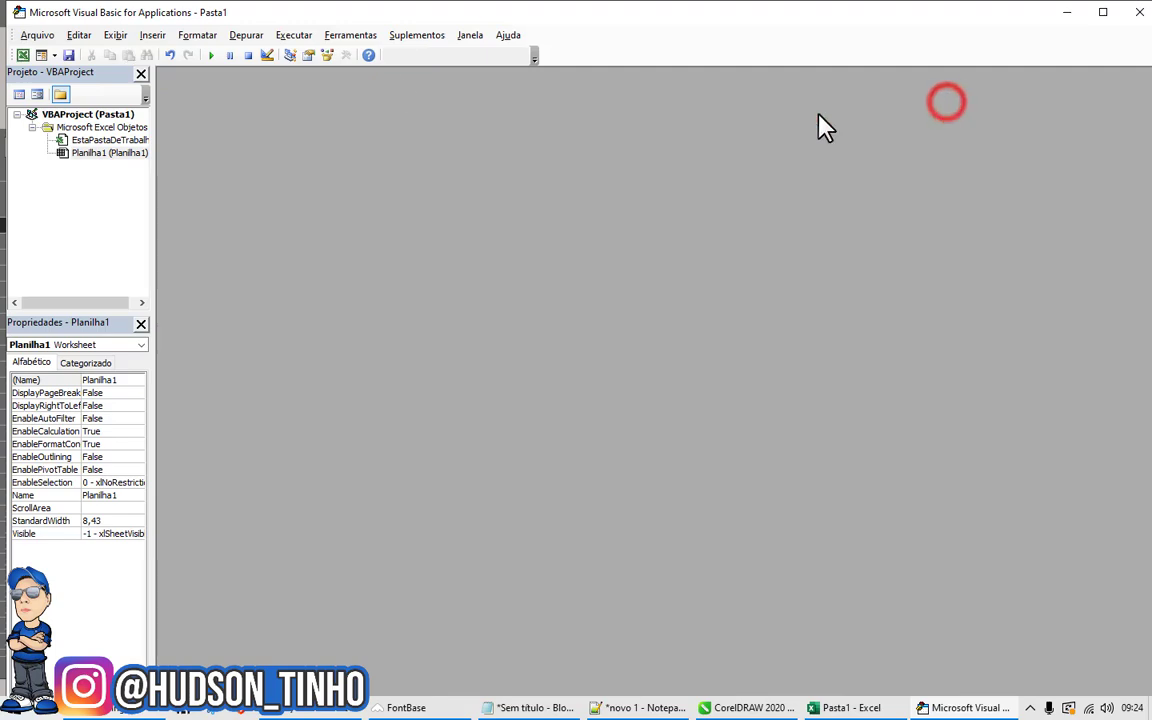
pyautogui.click(1137, 14)
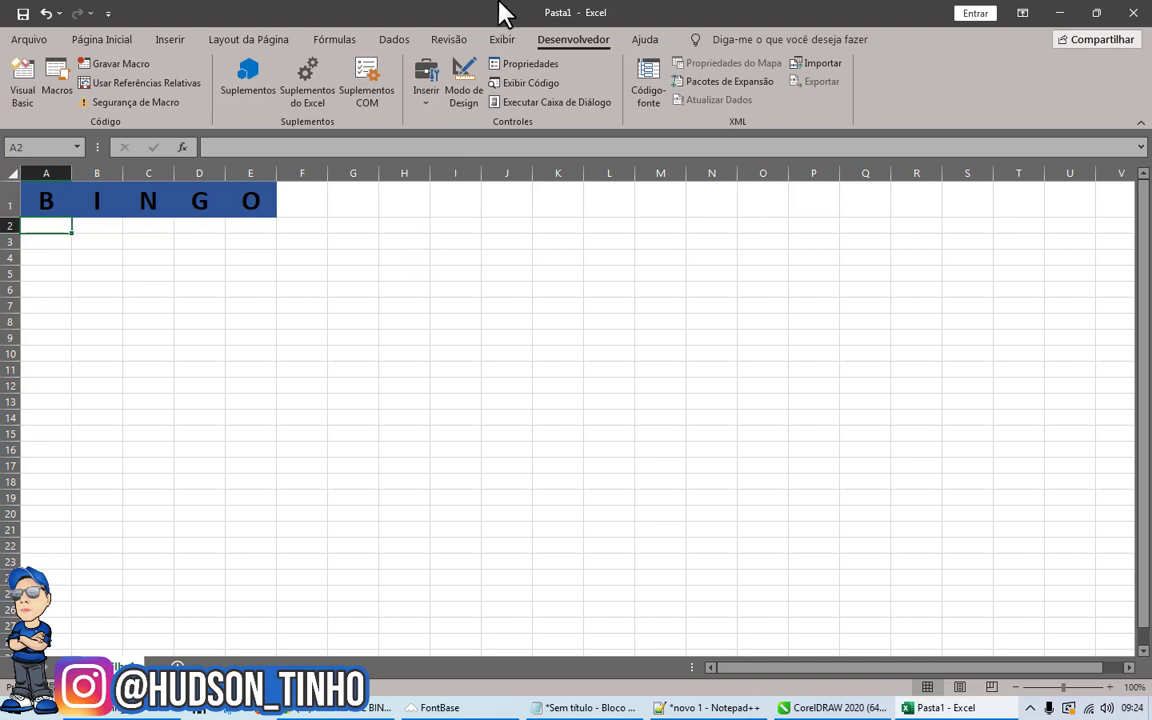
pyautogui.click(423, 70)
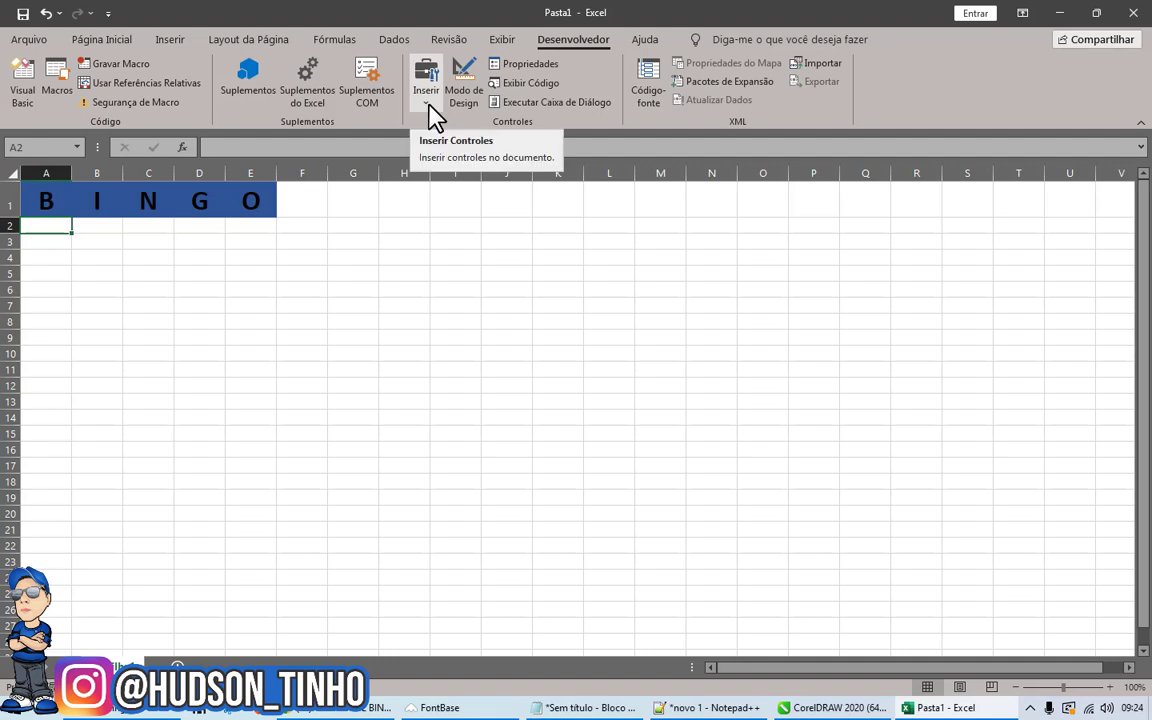
pyautogui.click(428, 104)
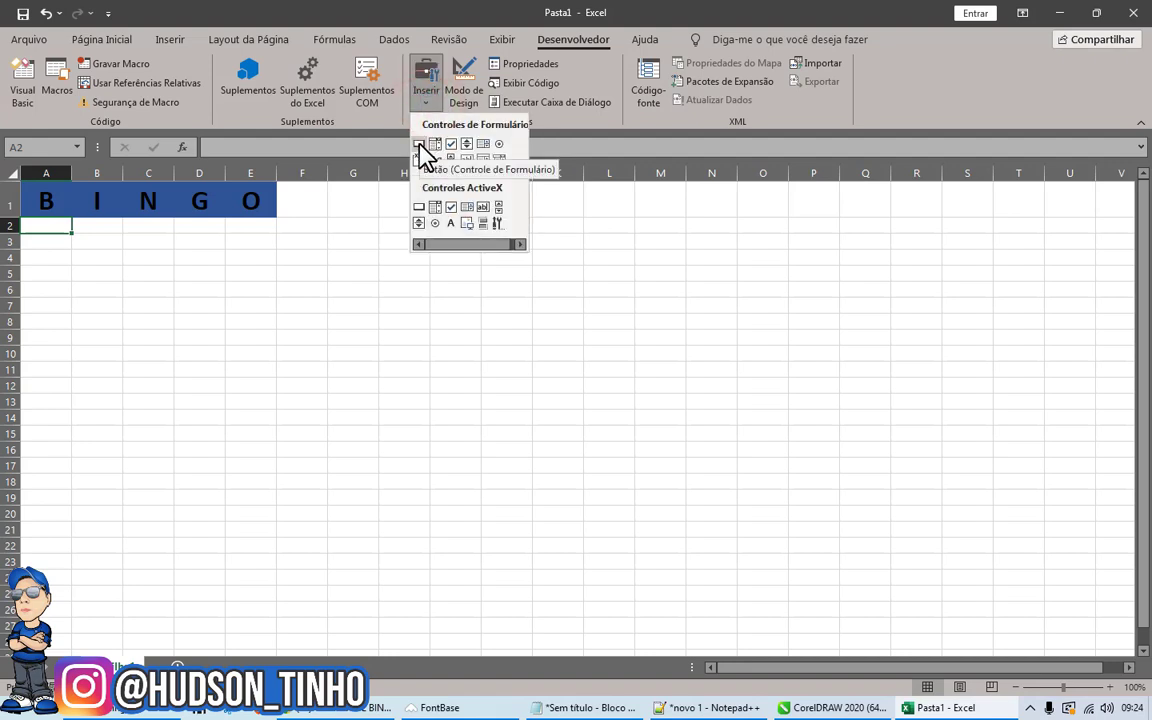
pyautogui.click(419, 145)
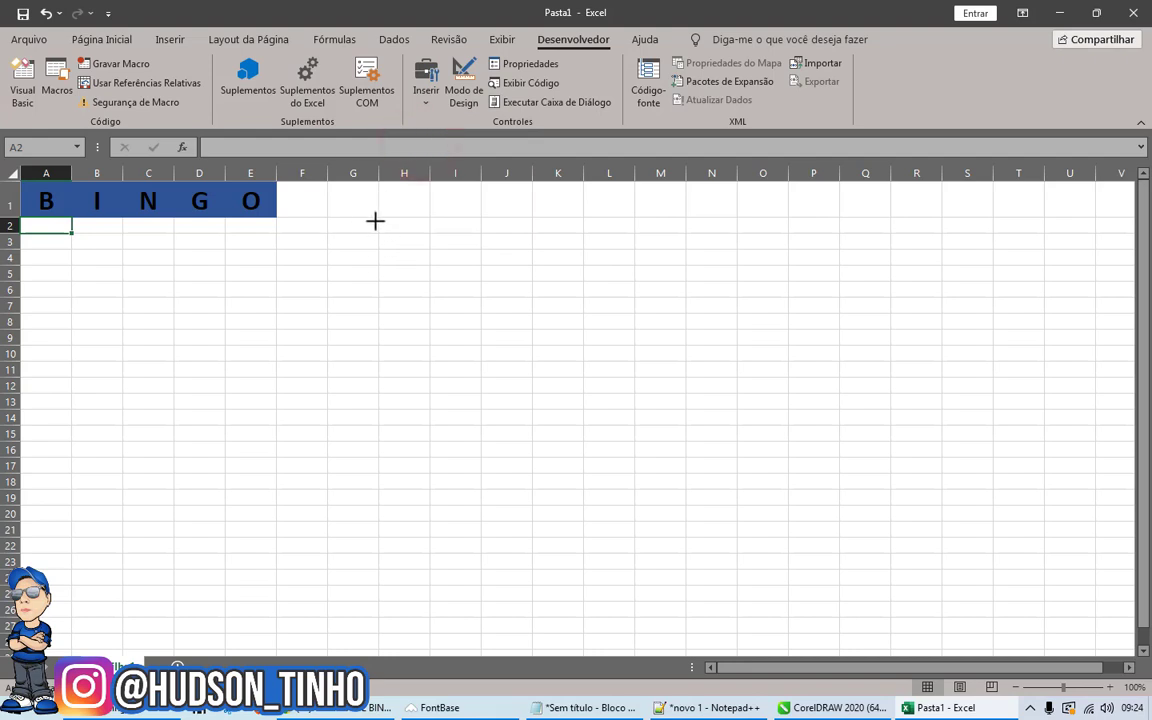
pyautogui.moveTo(340, 217); pyautogui.dragTo(432, 246)
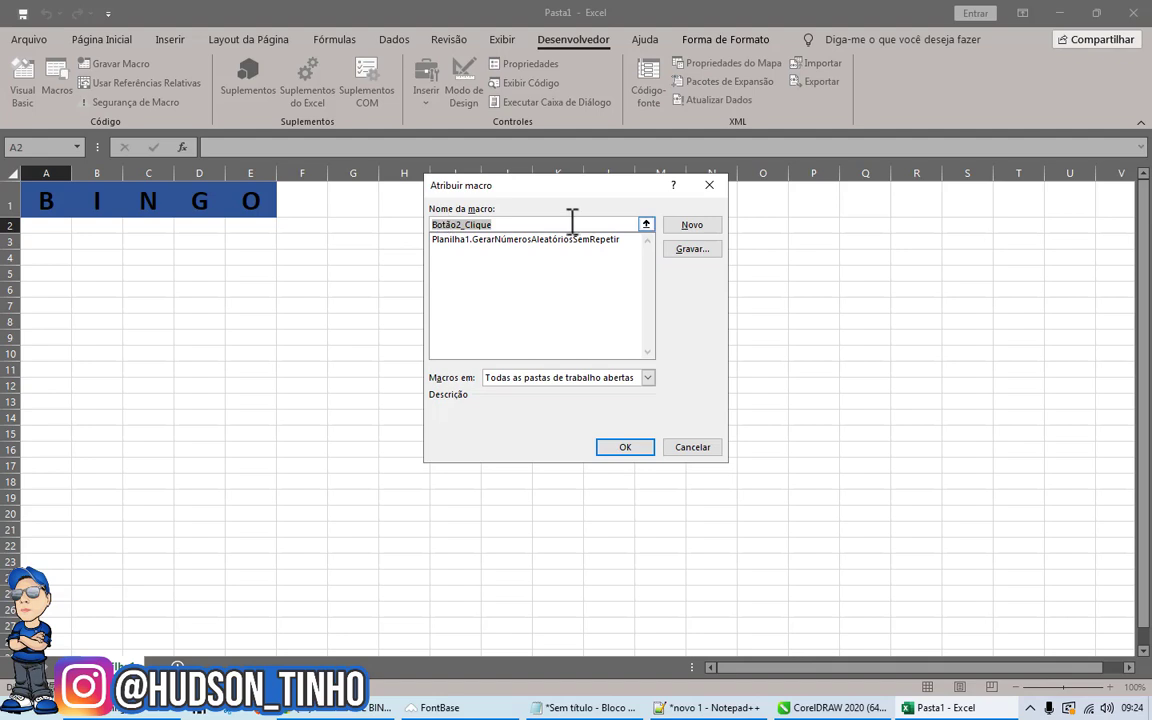
# Assign Planilha1.GerarNúmerosAleatóriosSemRepetir to the button and relabel it 'GERAR NÚMEROS'.
pyautogui.click(456, 240)
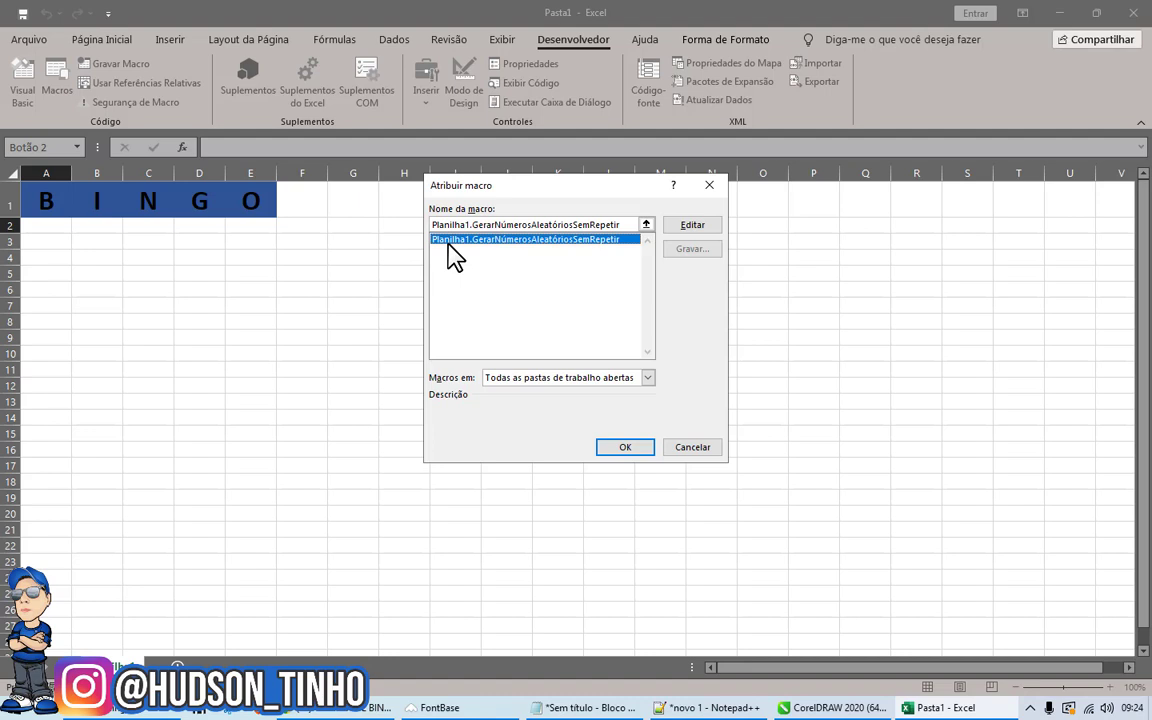
pyautogui.click(627, 450)
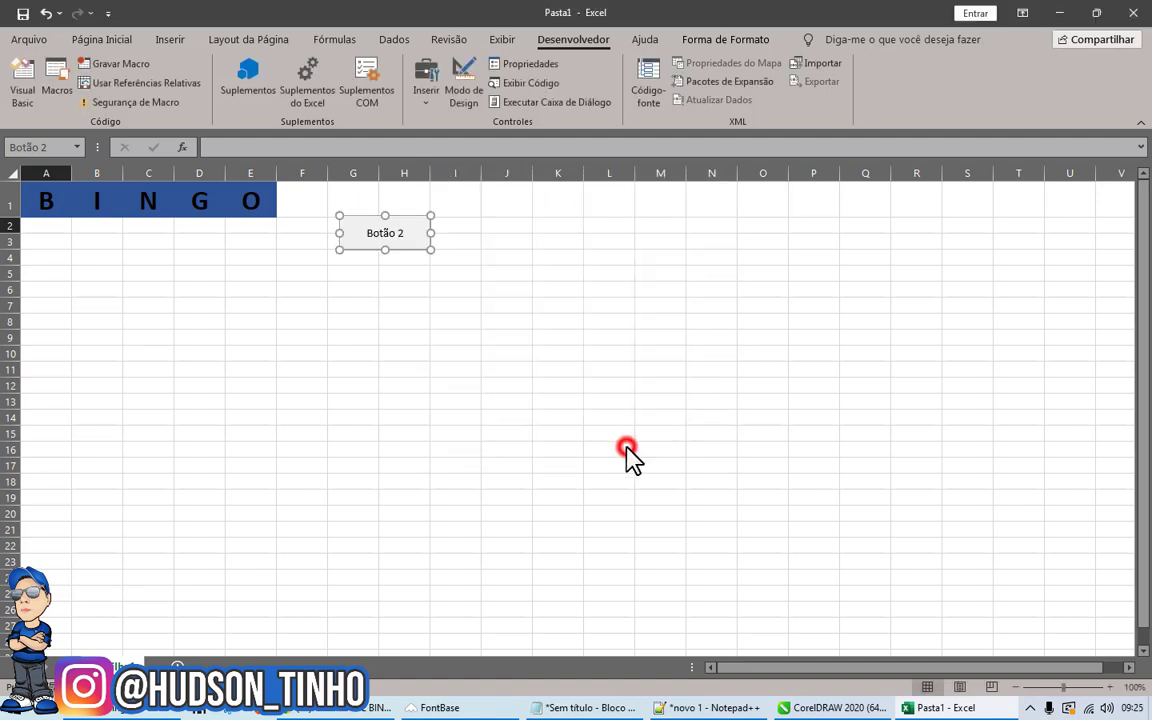
pyautogui.click(404, 232)
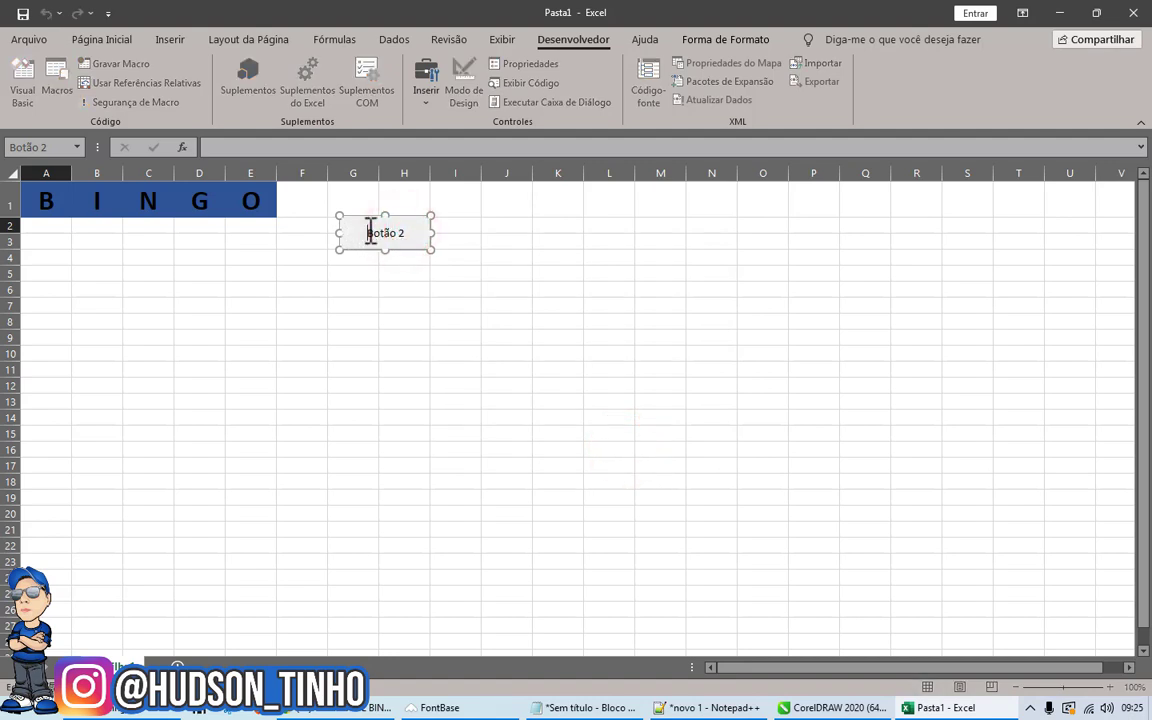
pyautogui.moveTo(368, 232); pyautogui.dragTo(402, 232)
pyautogui.write('GERAR NÚMEROS')
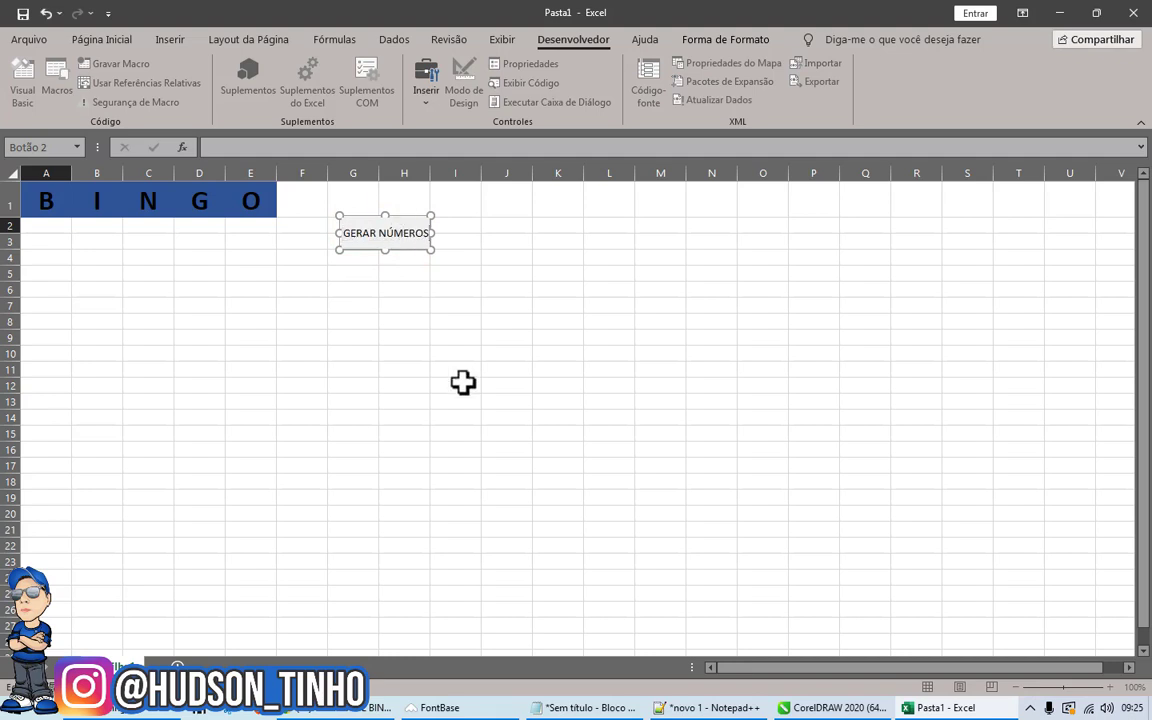
pyautogui.click(477, 221)
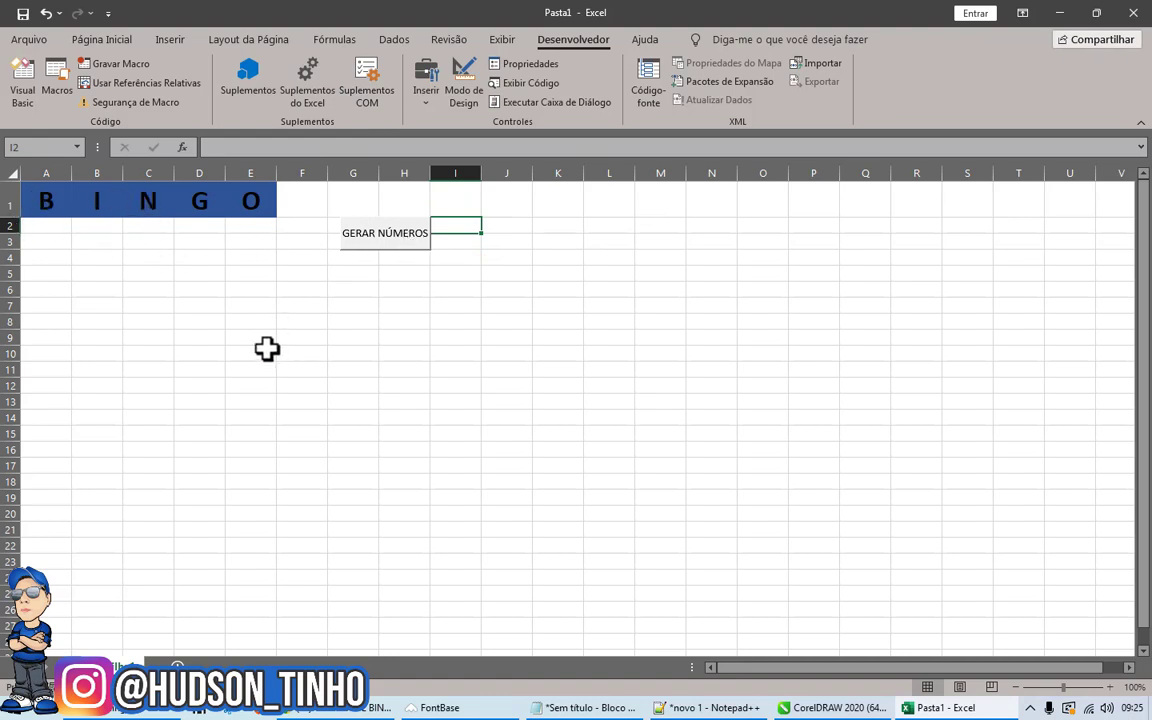
# Run the GERAR NÚMEROS button and inspect the random numbers generated down column A.
pyautogui.click(376, 236)
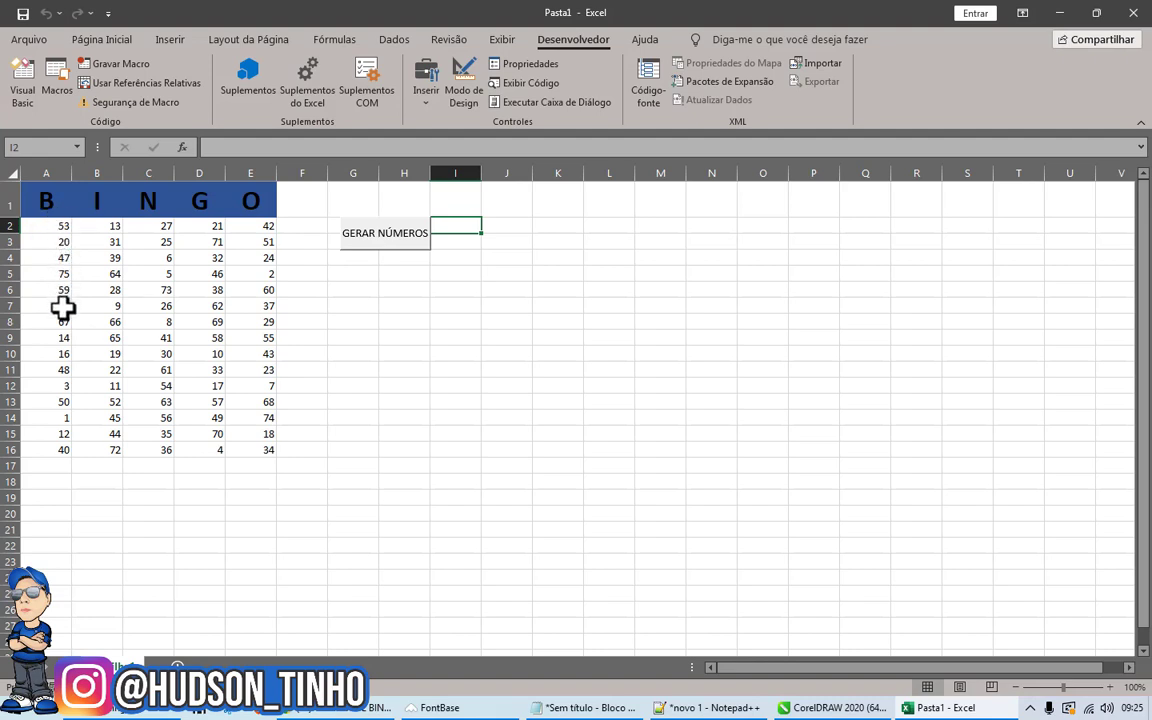
pyautogui.click(45, 229)
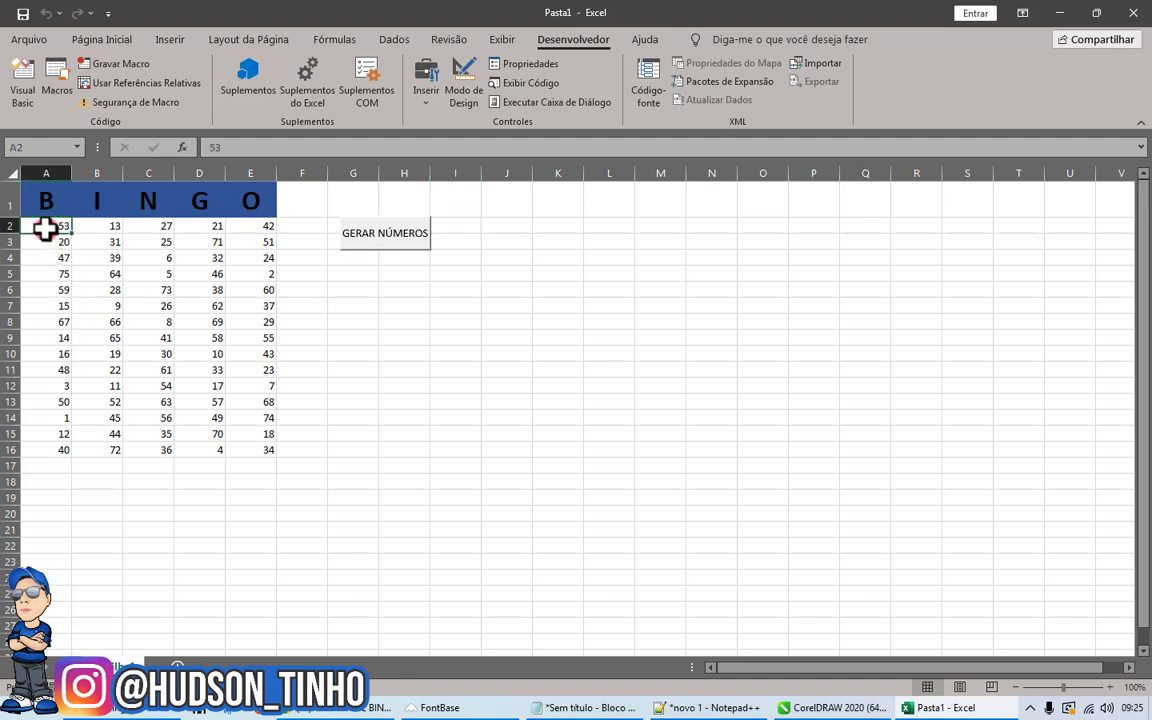
pyautogui.click(50, 242)
pyautogui.click(52, 258)
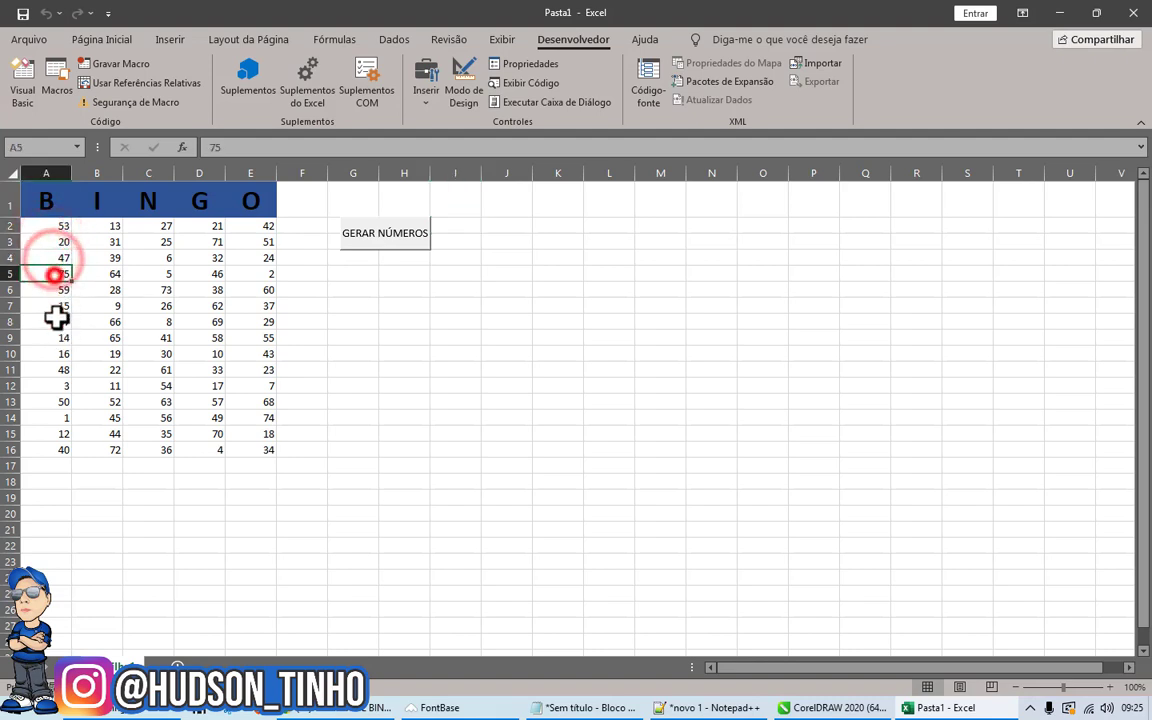
pyautogui.click(52, 274)
pyautogui.click(55, 290)
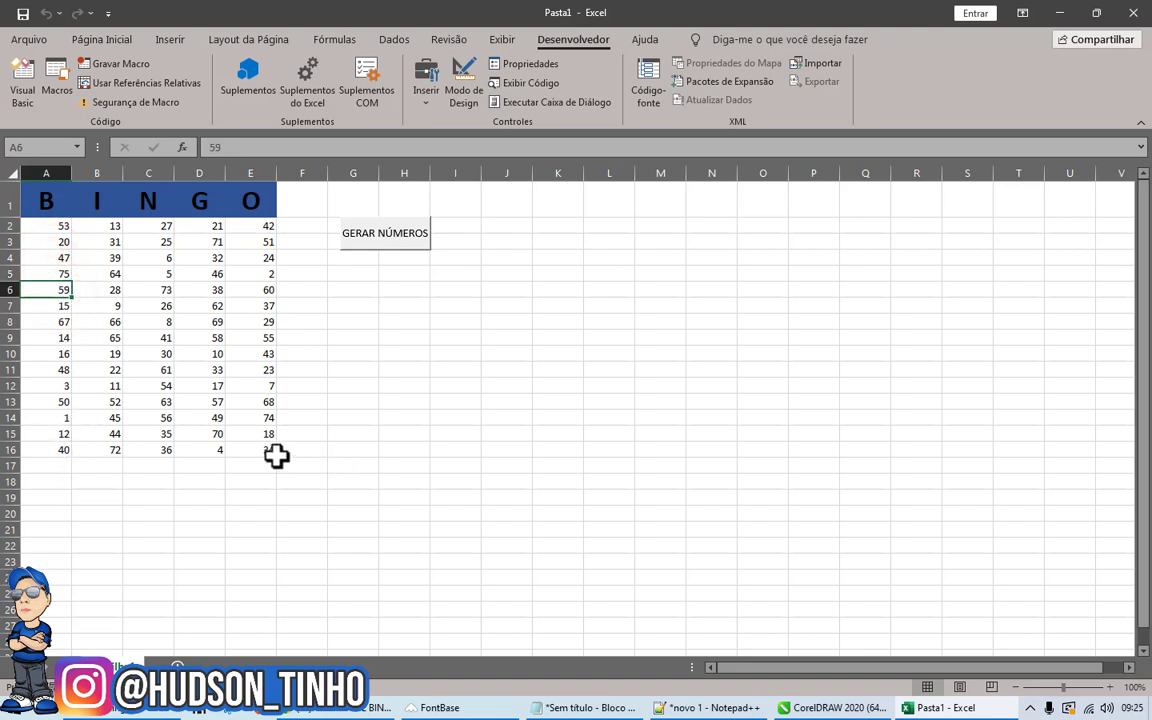
# Delete the extra numbers in A8:E16 and A7:E7, keeping only the 5×5 grid A2:E6.
pyautogui.moveTo(269, 456)
pyautogui.mouseDown()
pyautogui.moveTo(65, 320)
pyautogui.moveTo(43, 320)
pyautogui.mouseUp()
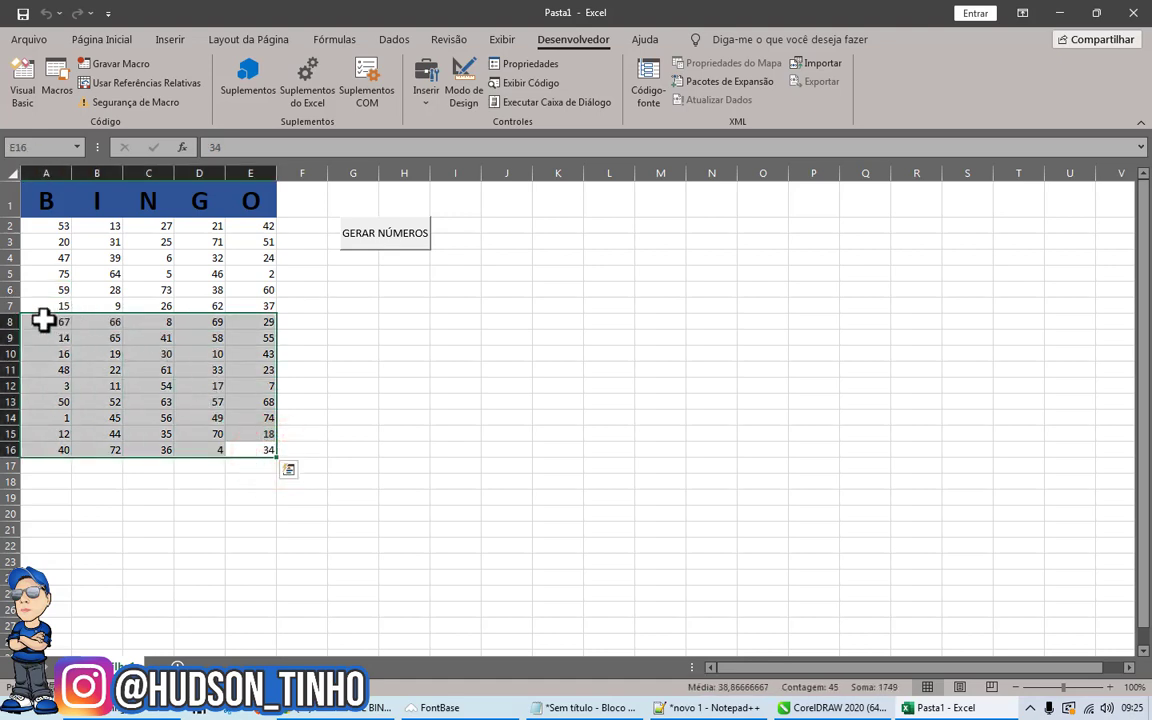
pyautogui.press('Delete')
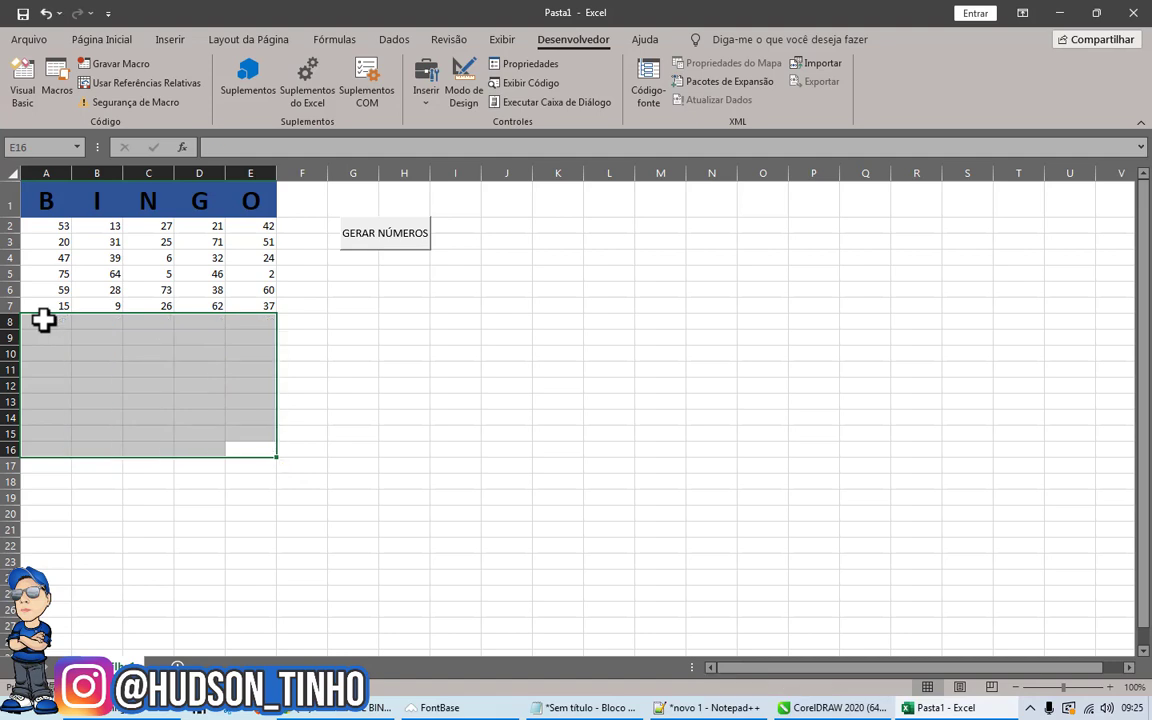
pyautogui.click(43, 229)
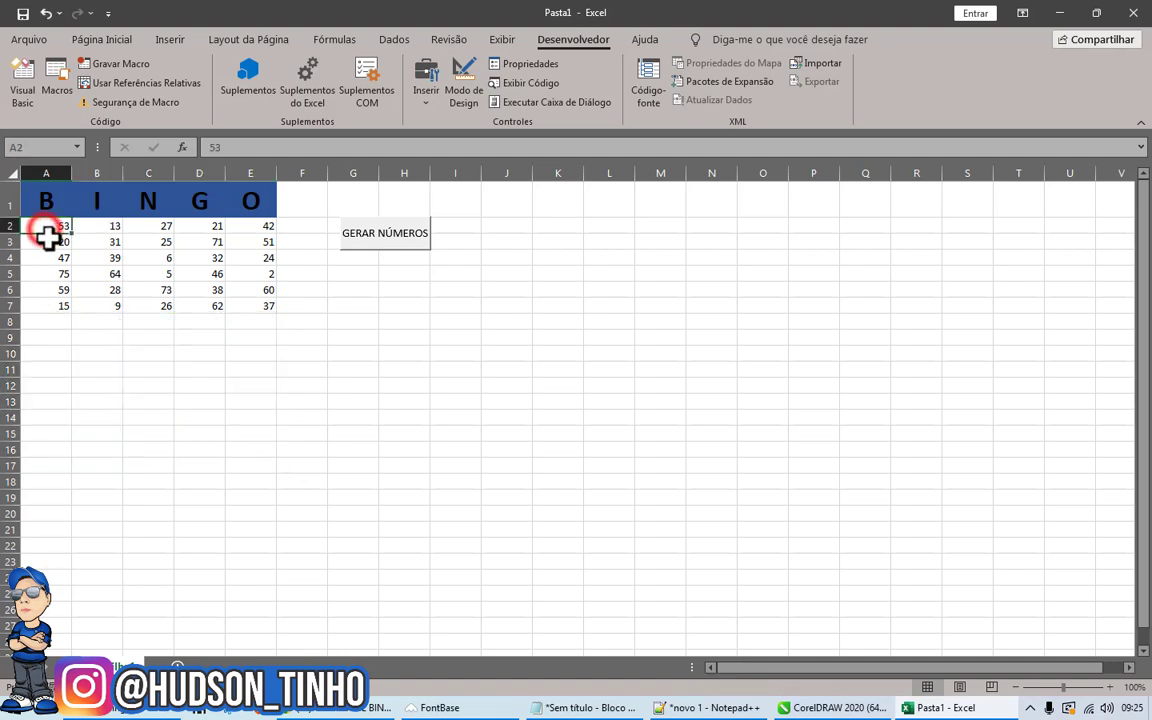
pyautogui.click(50, 257)
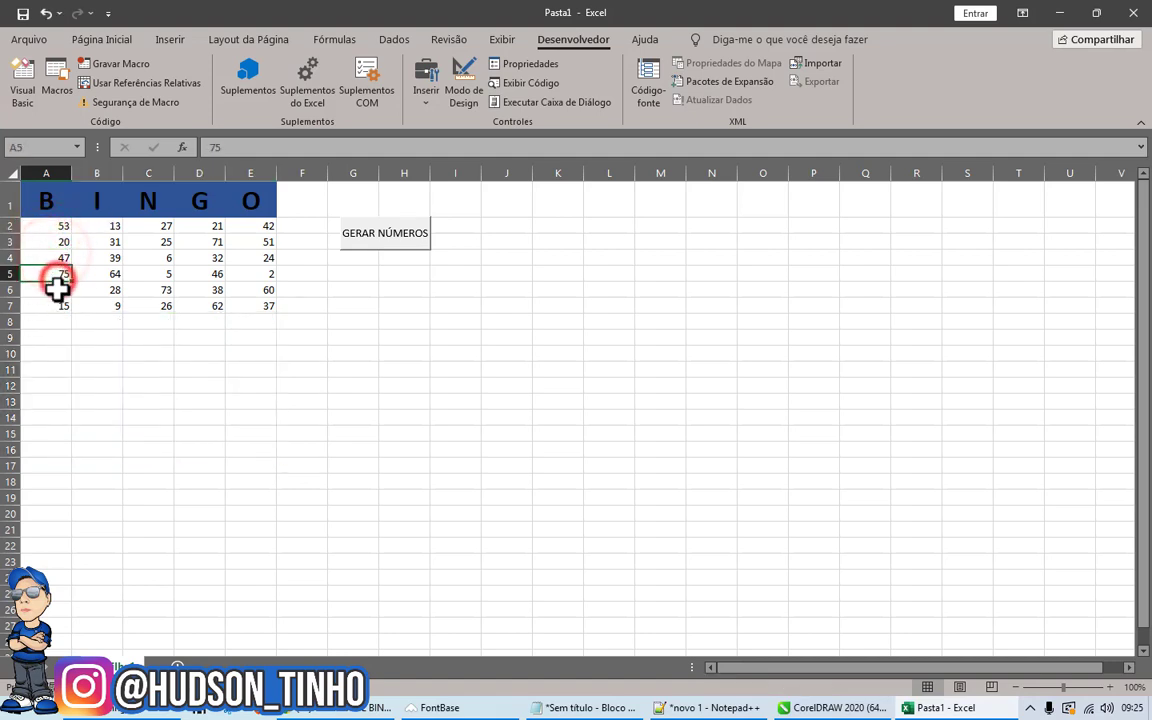
pyautogui.moveTo(45, 306); pyautogui.dragTo(268, 309)
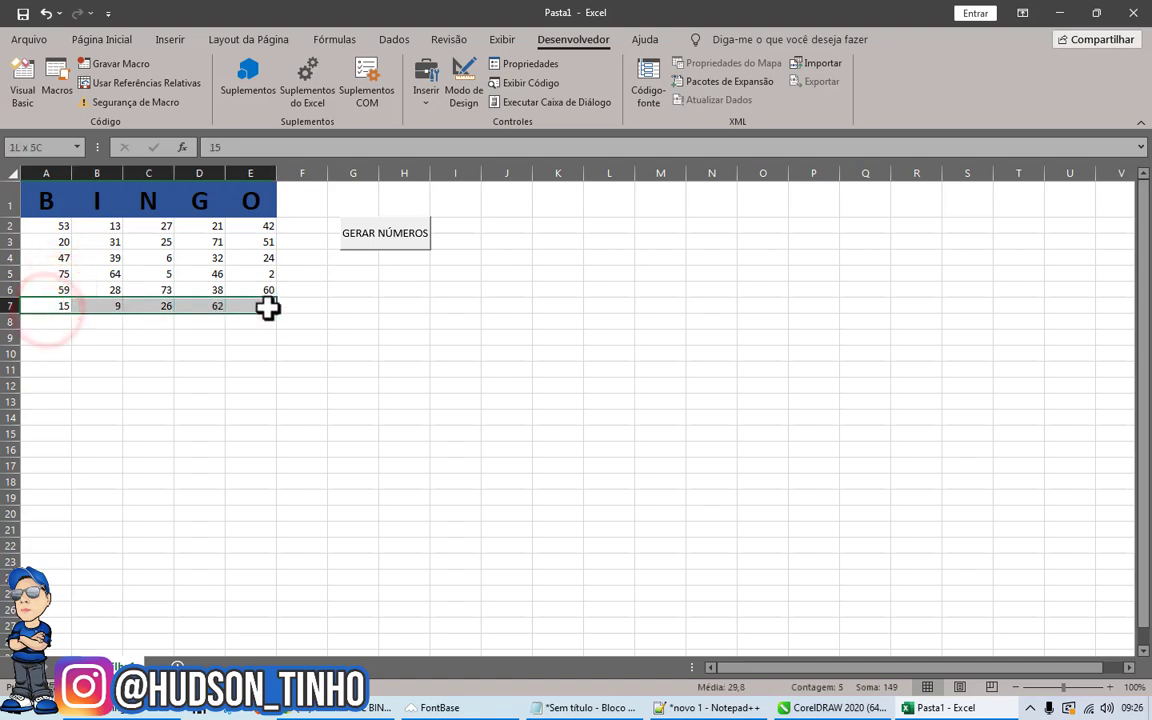
pyautogui.press('Delete')
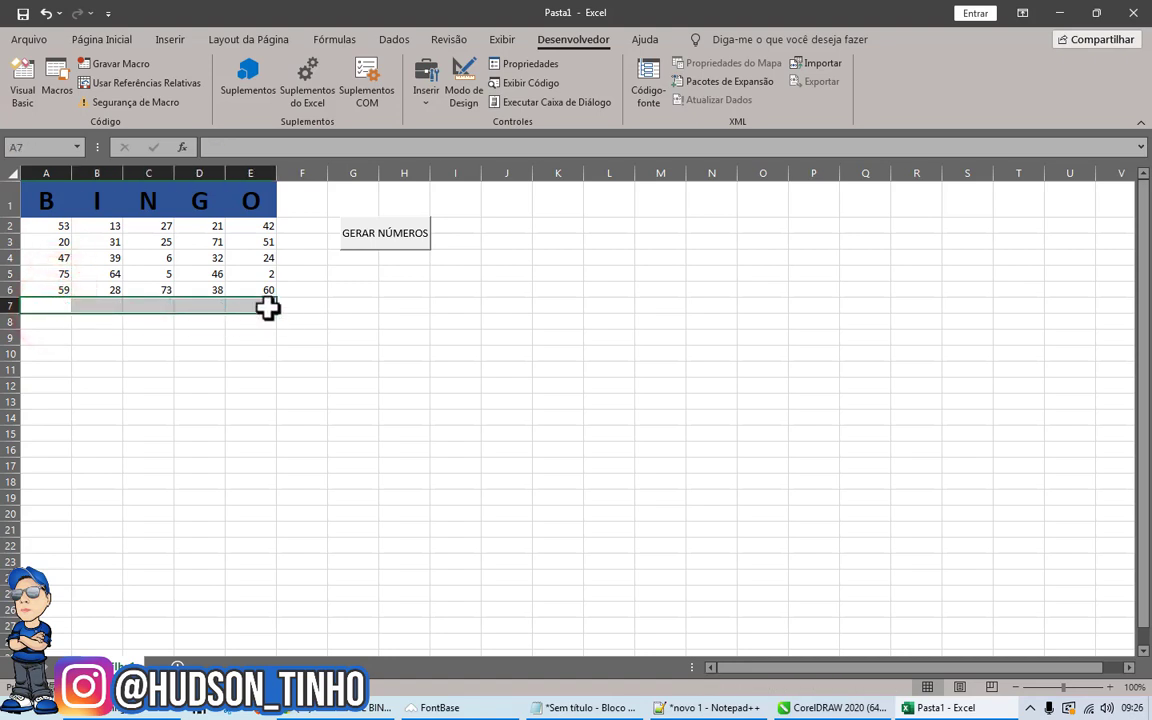
pyautogui.click(204, 337)
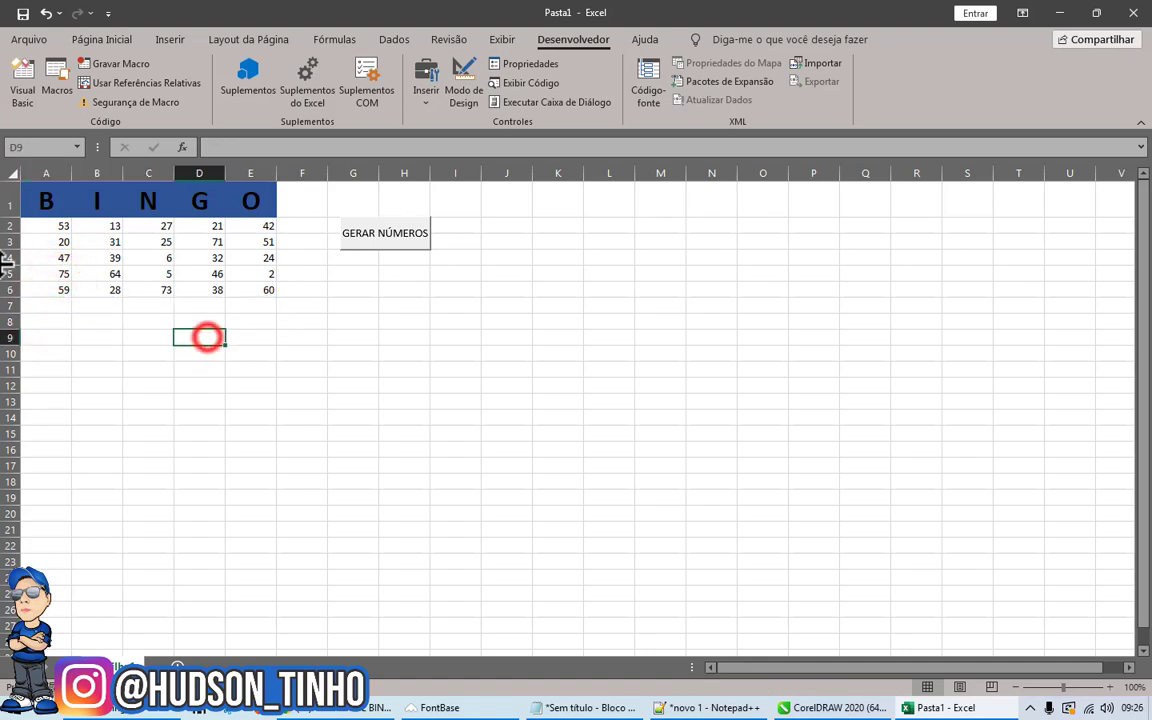
pyautogui.click(48, 227)
# Format the numbers in A2:E6 as size 22, centred and bold.
pyautogui.moveTo(48, 227); pyautogui.dragTo(270, 292)
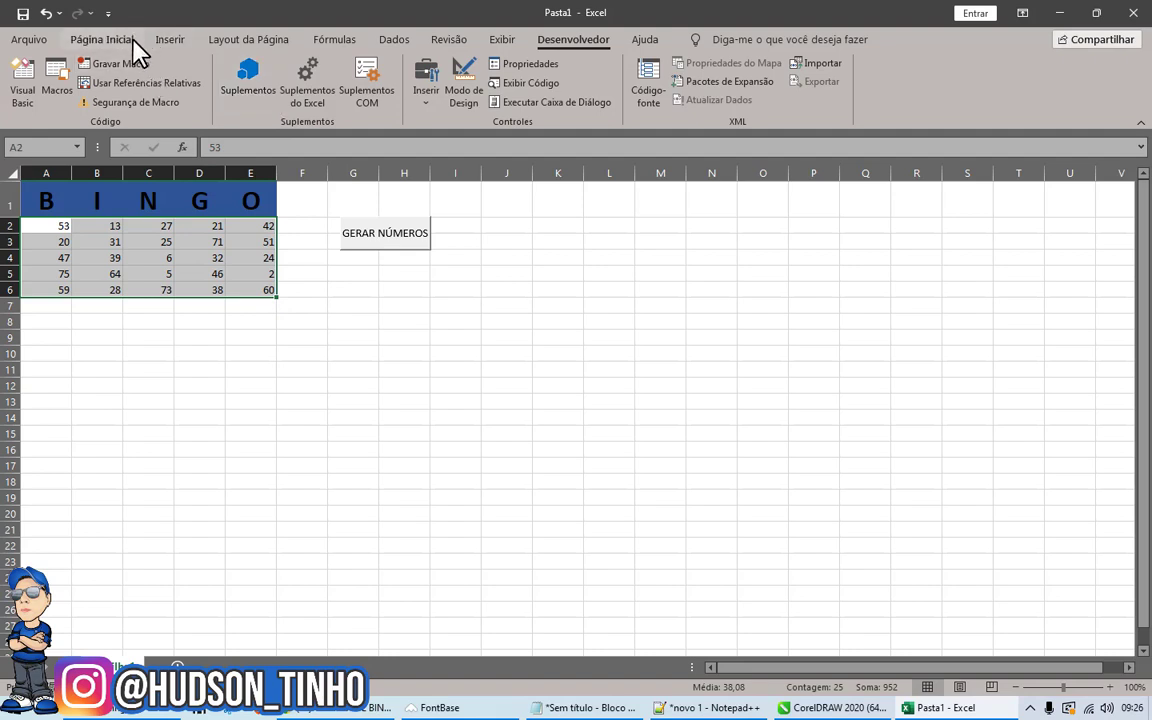
pyautogui.click(101, 39)
pyautogui.click(214, 69)
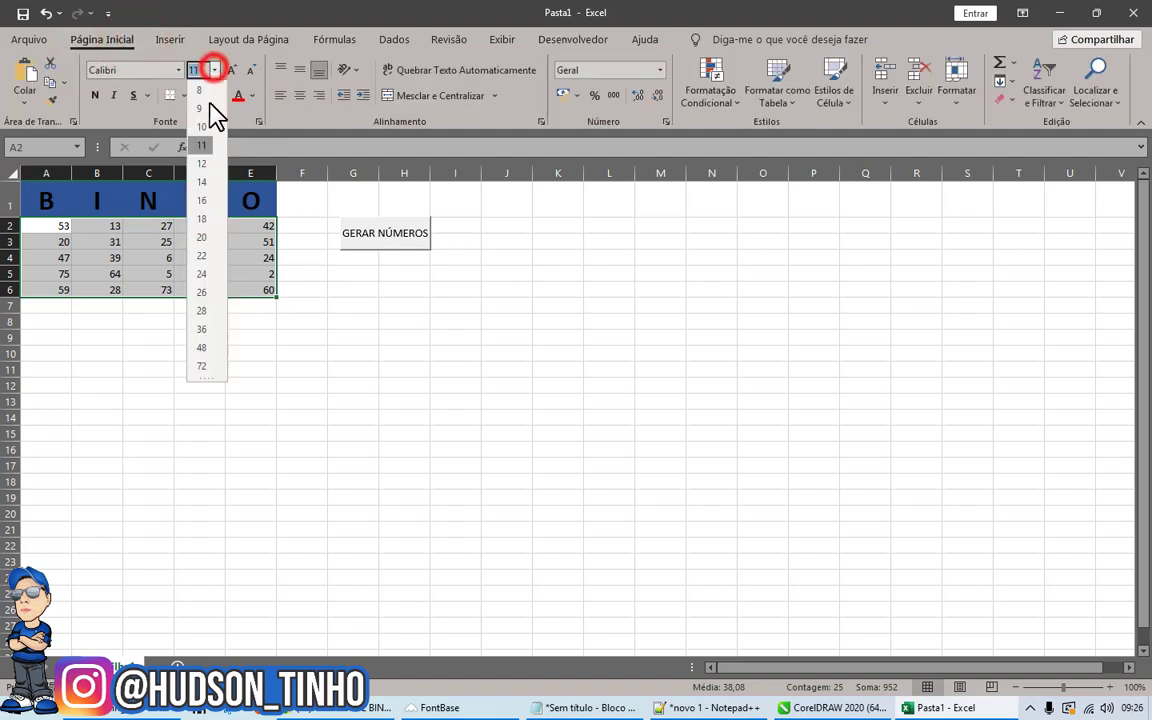
pyautogui.click(204, 255)
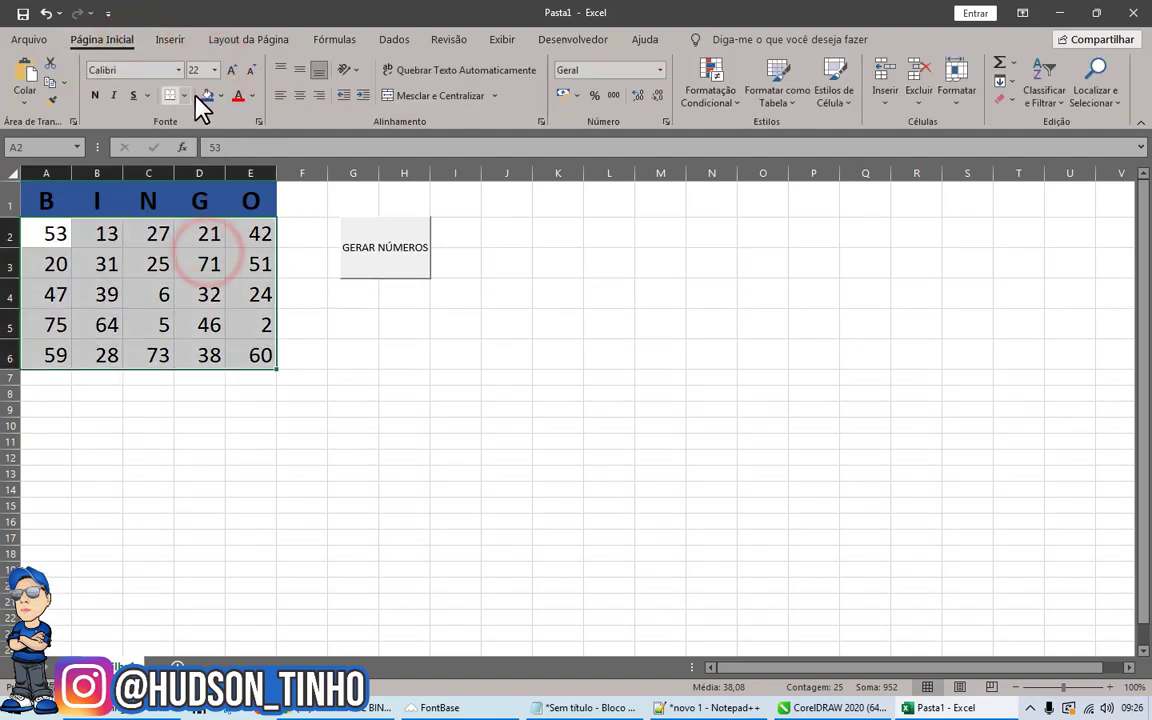
pyautogui.click(299, 95)
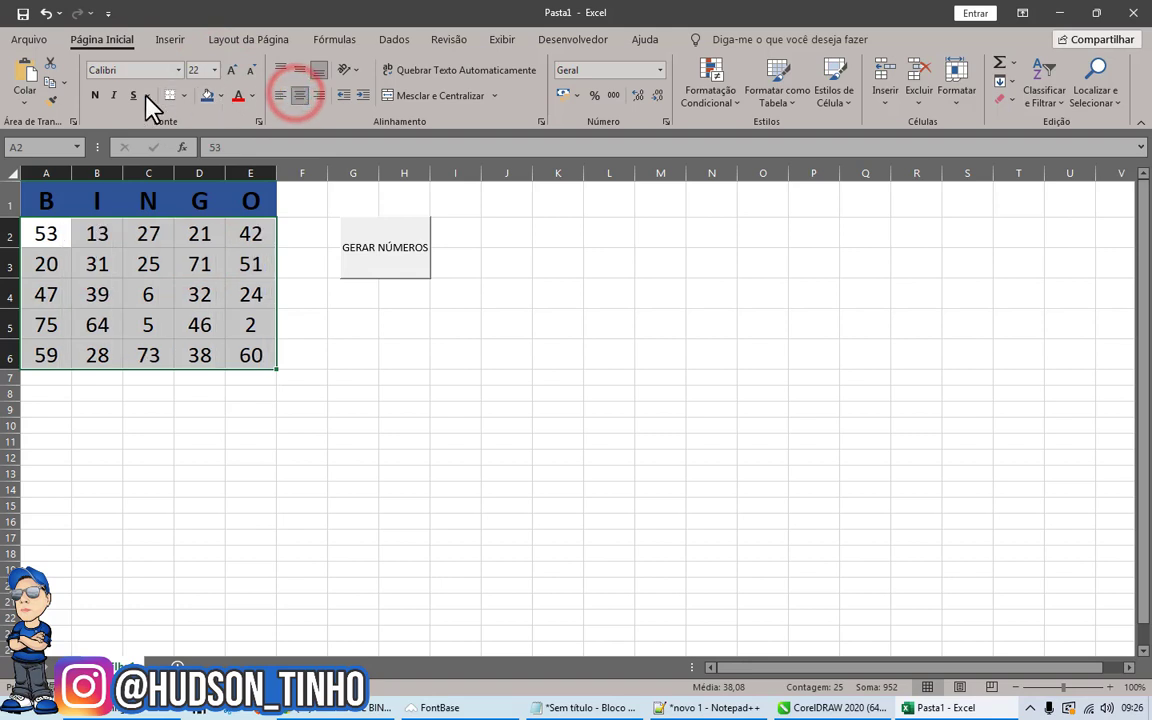
pyautogui.click(95, 95)
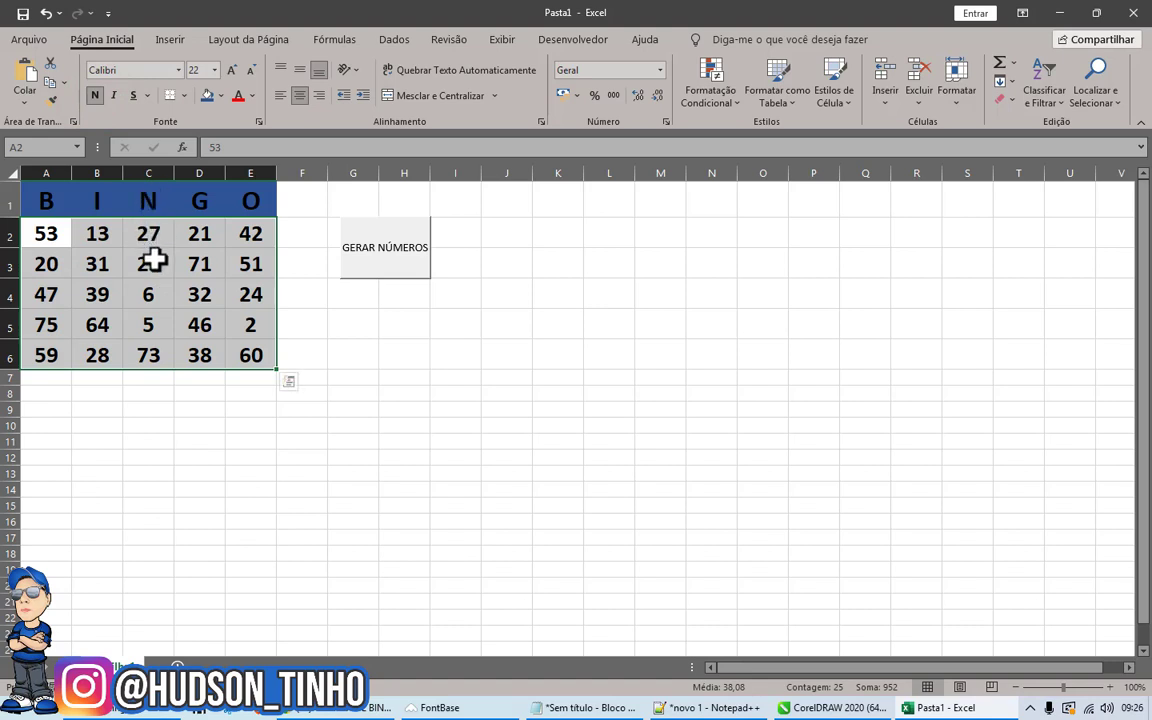
# Fill the centre cell C4 with solid black.
pyautogui.click(153, 294)
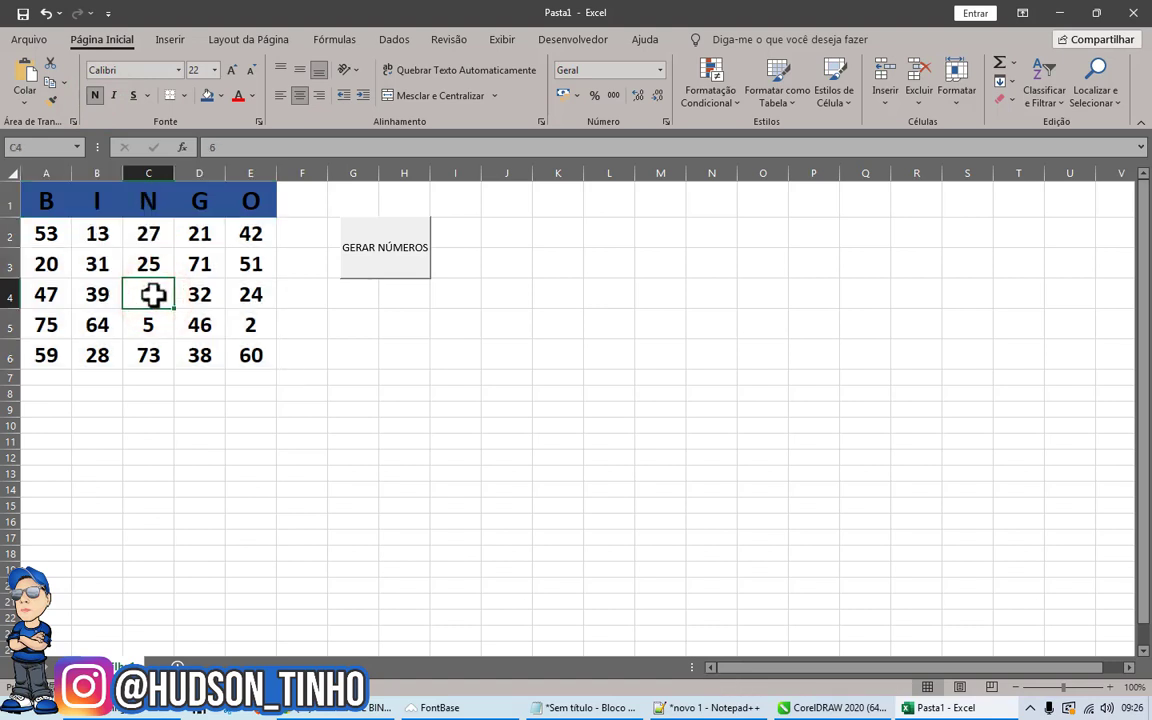
pyautogui.click(220, 98)
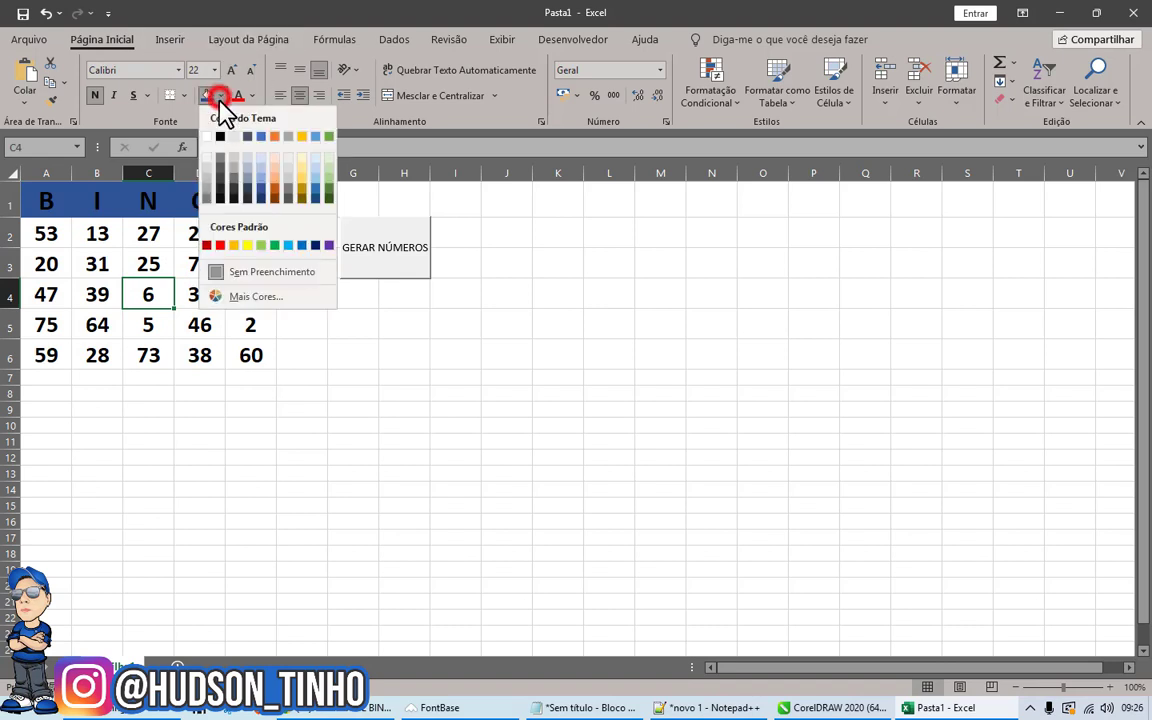
pyautogui.click(221, 201)
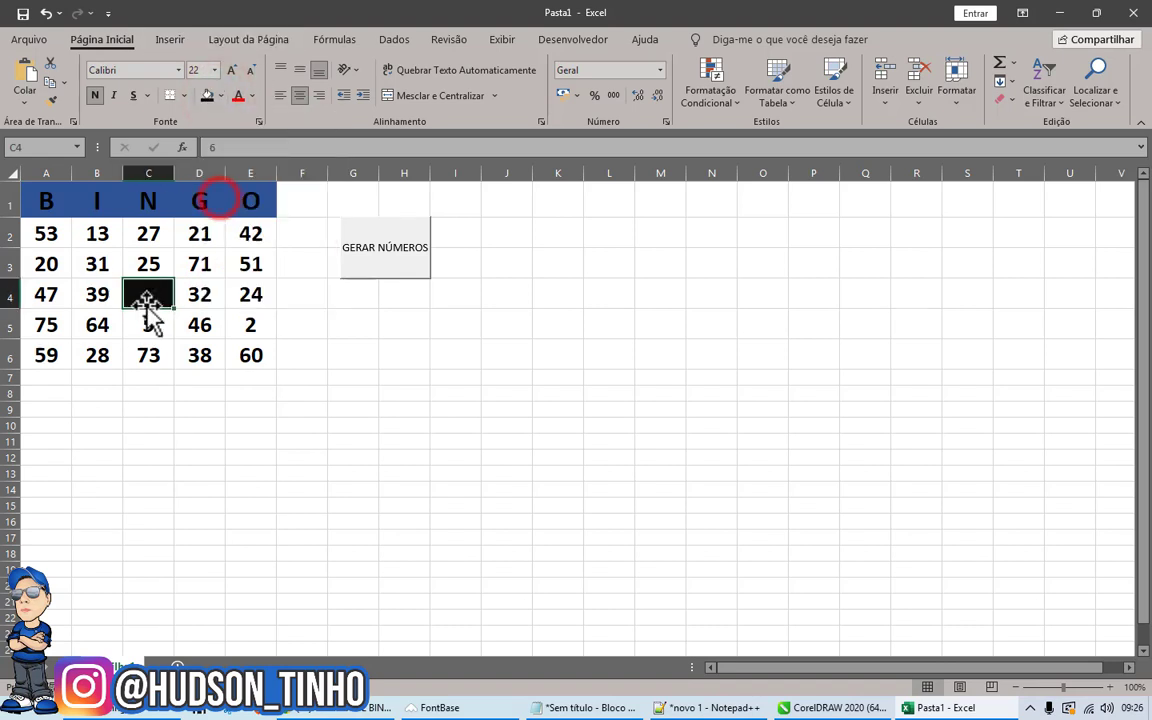
pyautogui.click(284, 300)
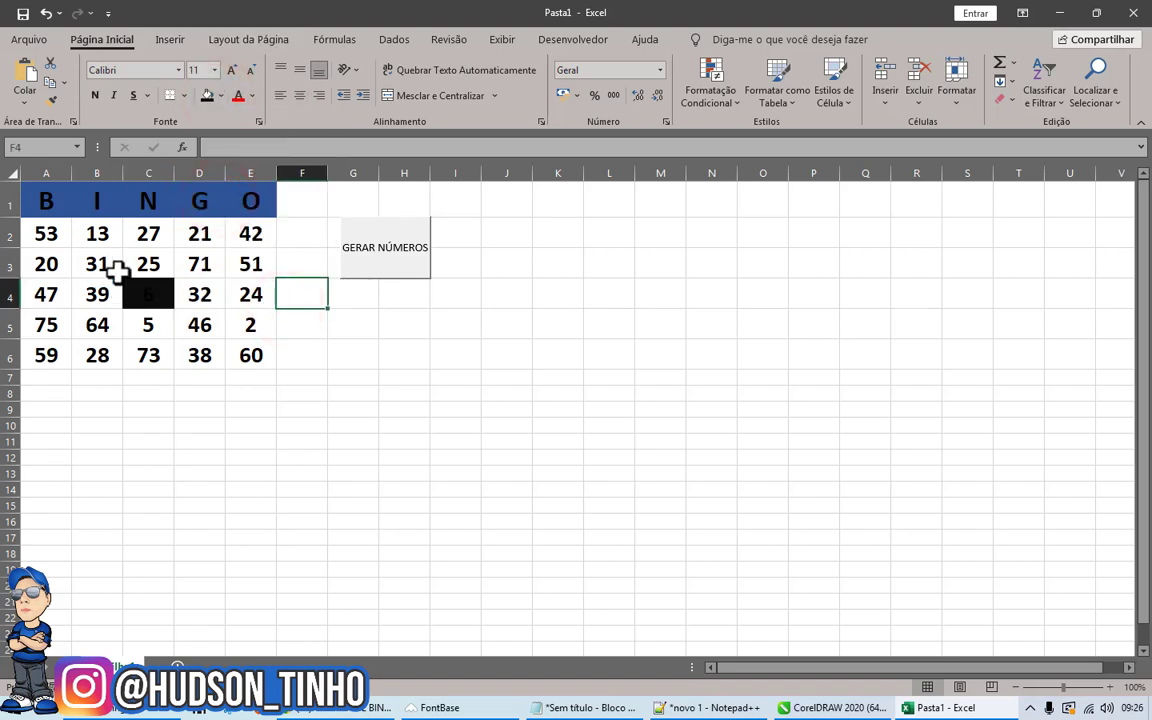
pyautogui.click(263, 356)
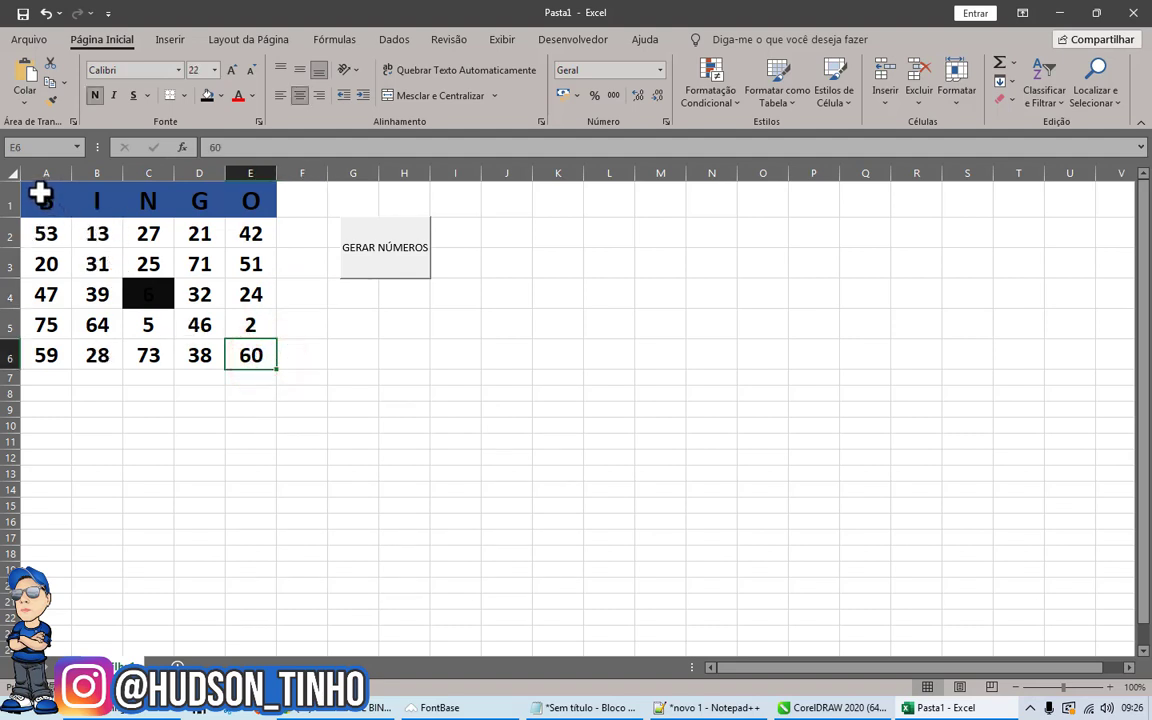
# Apply All Borders (Todas as Bordas) to every cell of A1:E6.
pyautogui.moveTo(40, 191); pyautogui.dragTo(262, 360)
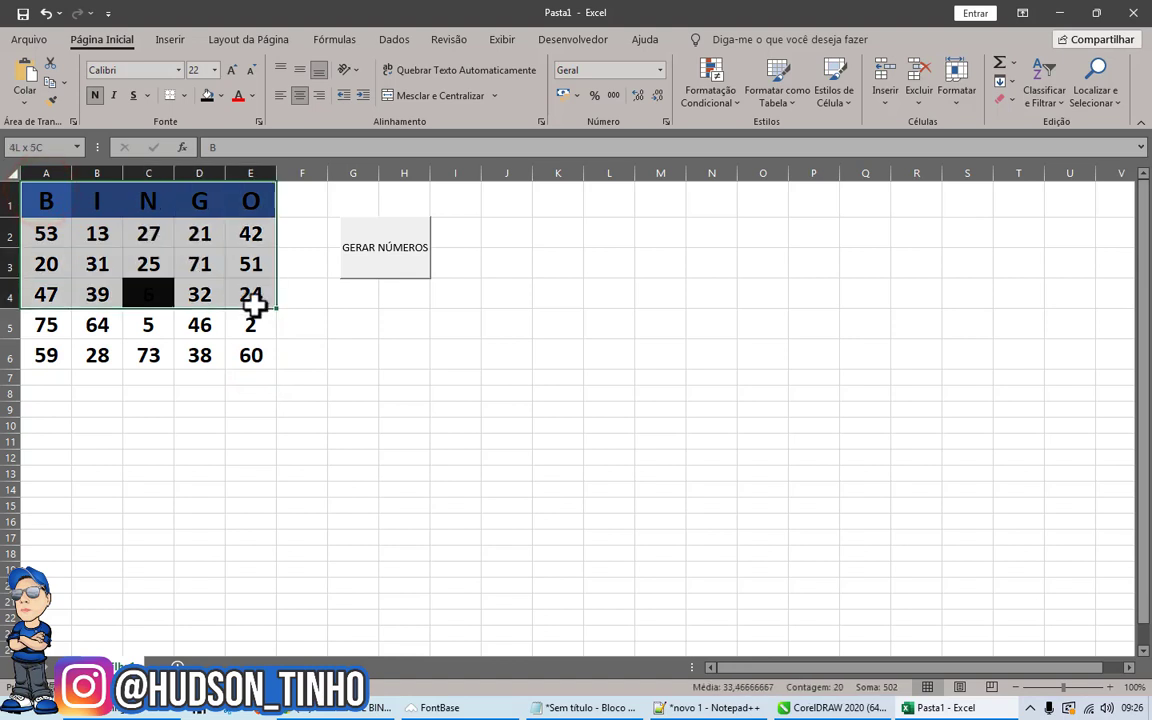
pyautogui.click(184, 96)
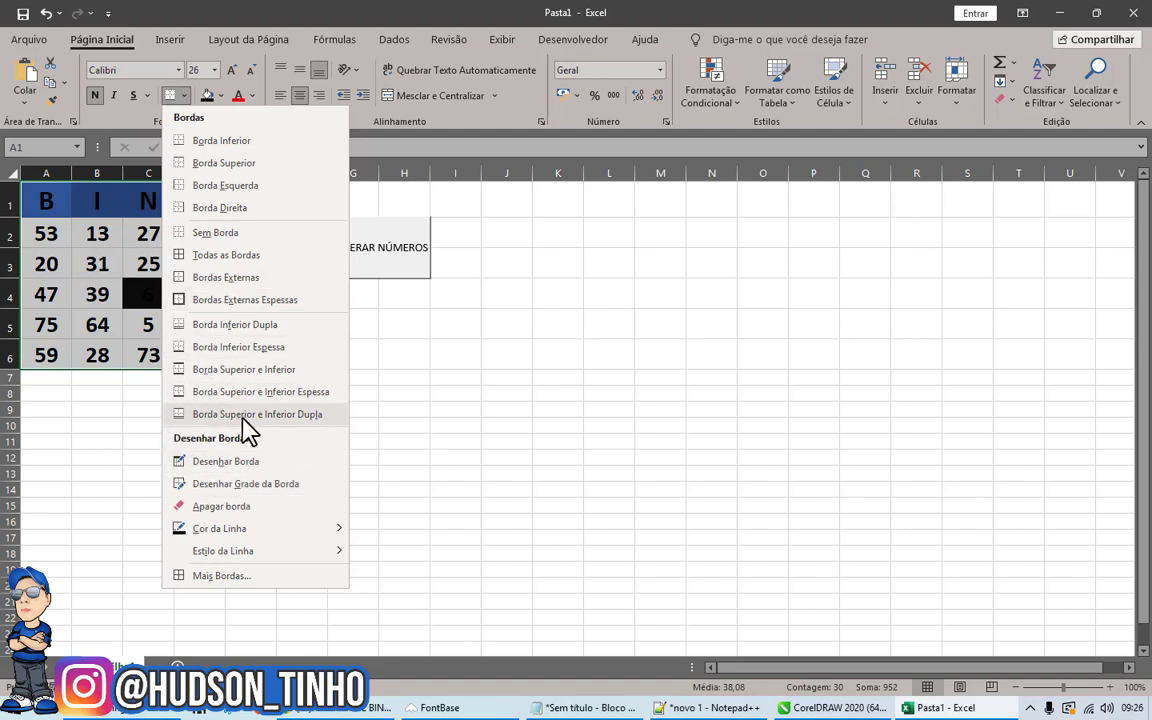
pyautogui.click(218, 256)
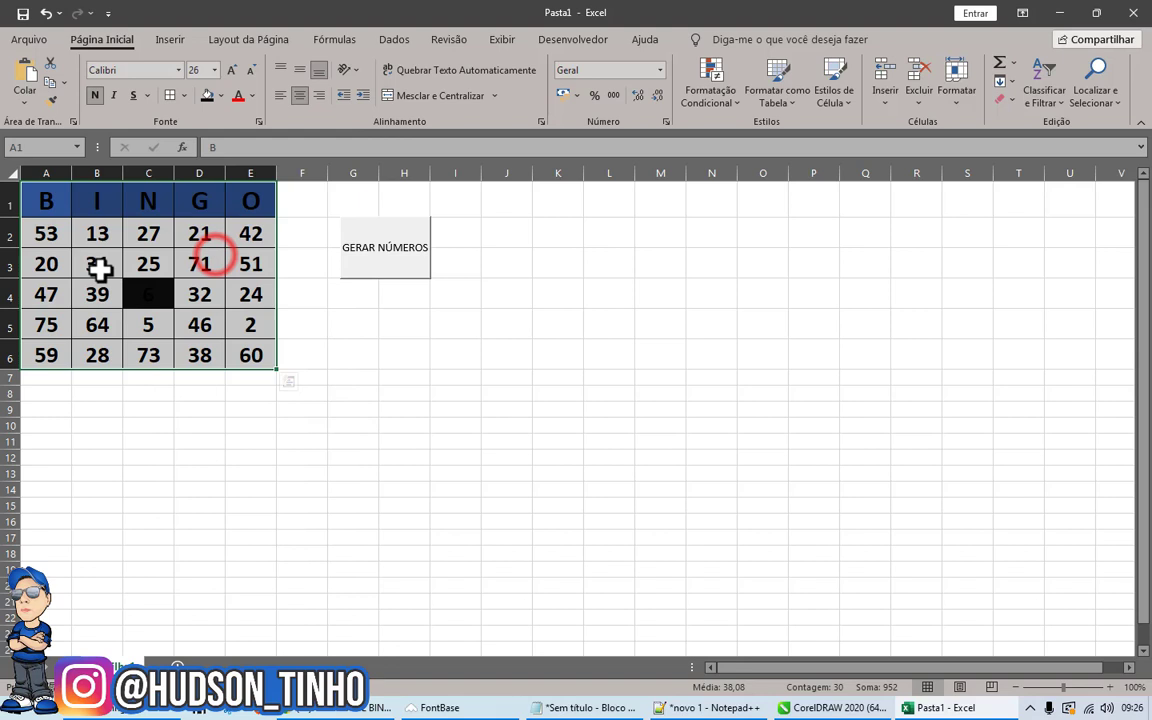
pyautogui.click(287, 344)
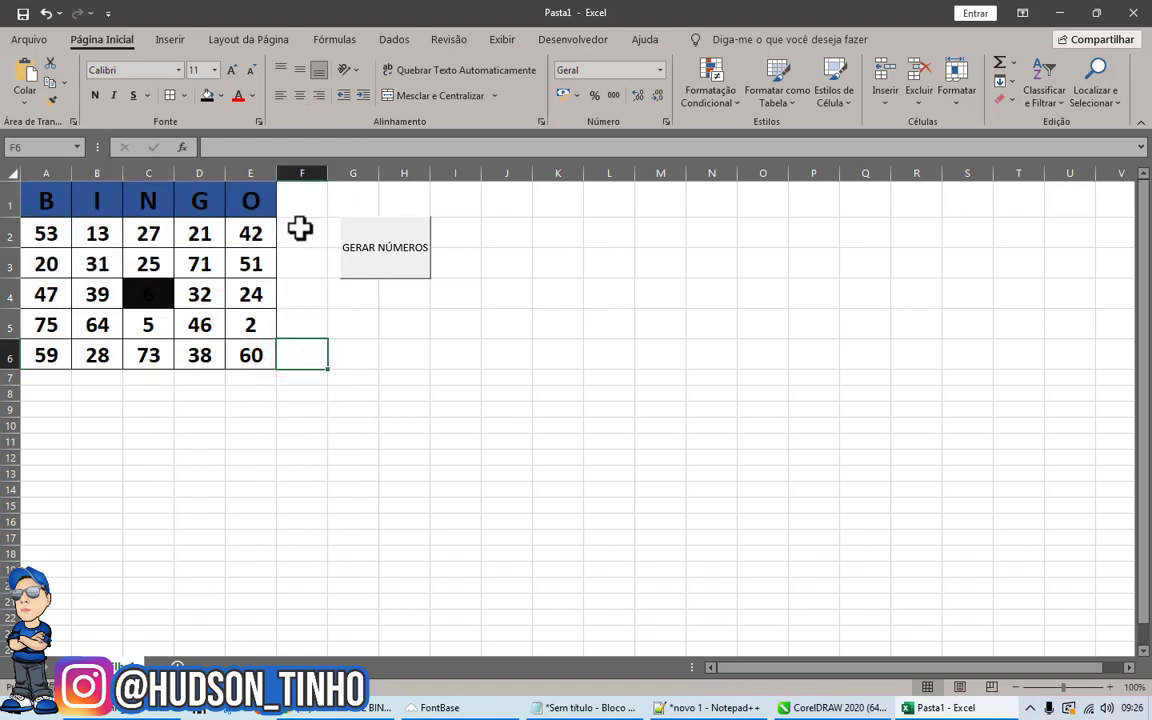
pyautogui.click(41, 201)
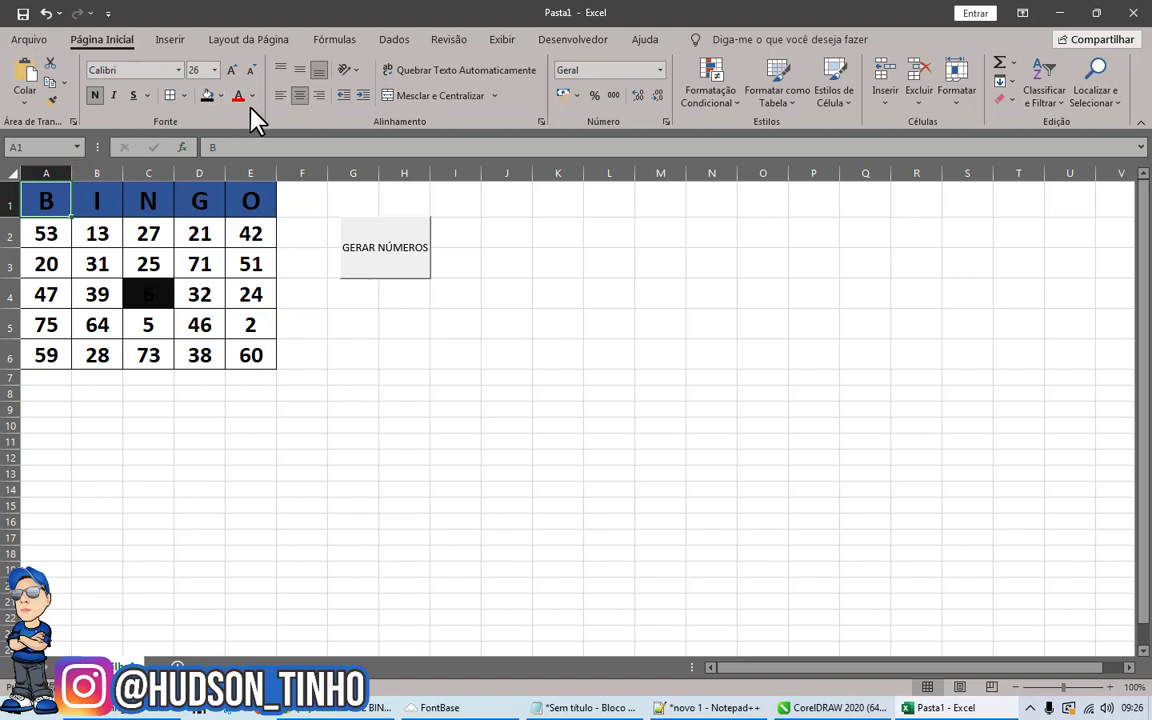
# Turn the B, I, N, G, O header letters in A1:E1 white on their blue fill.
pyautogui.click(222, 96)
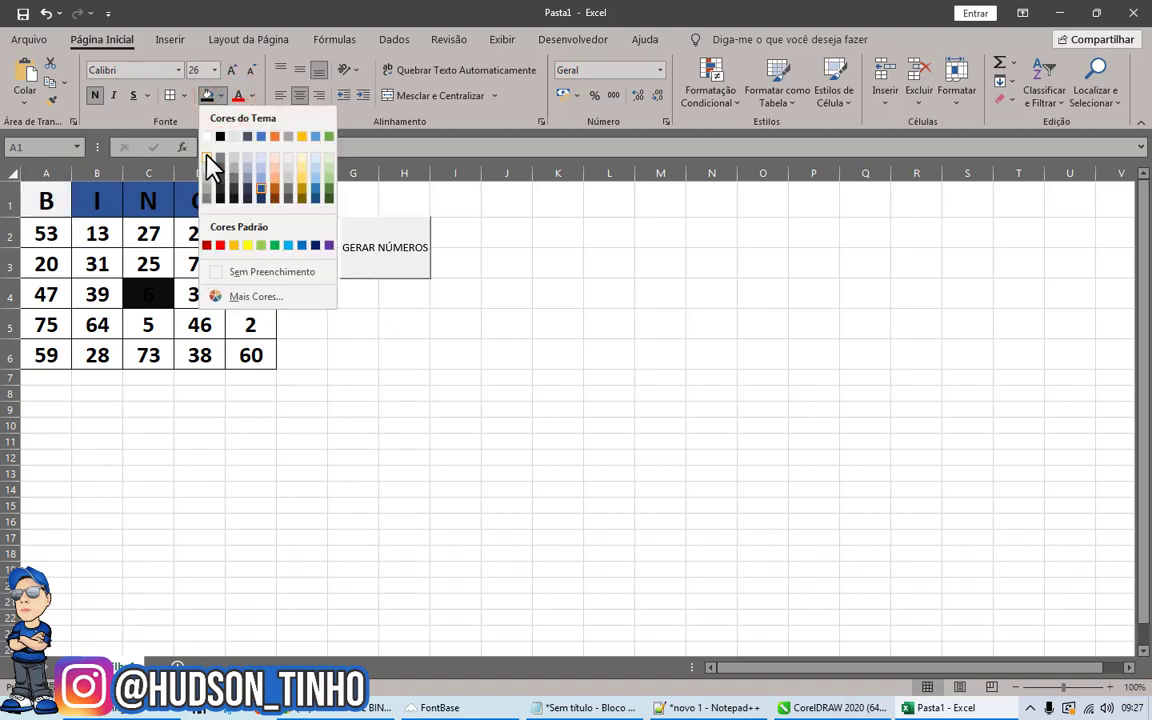
pyautogui.click(348, 112)
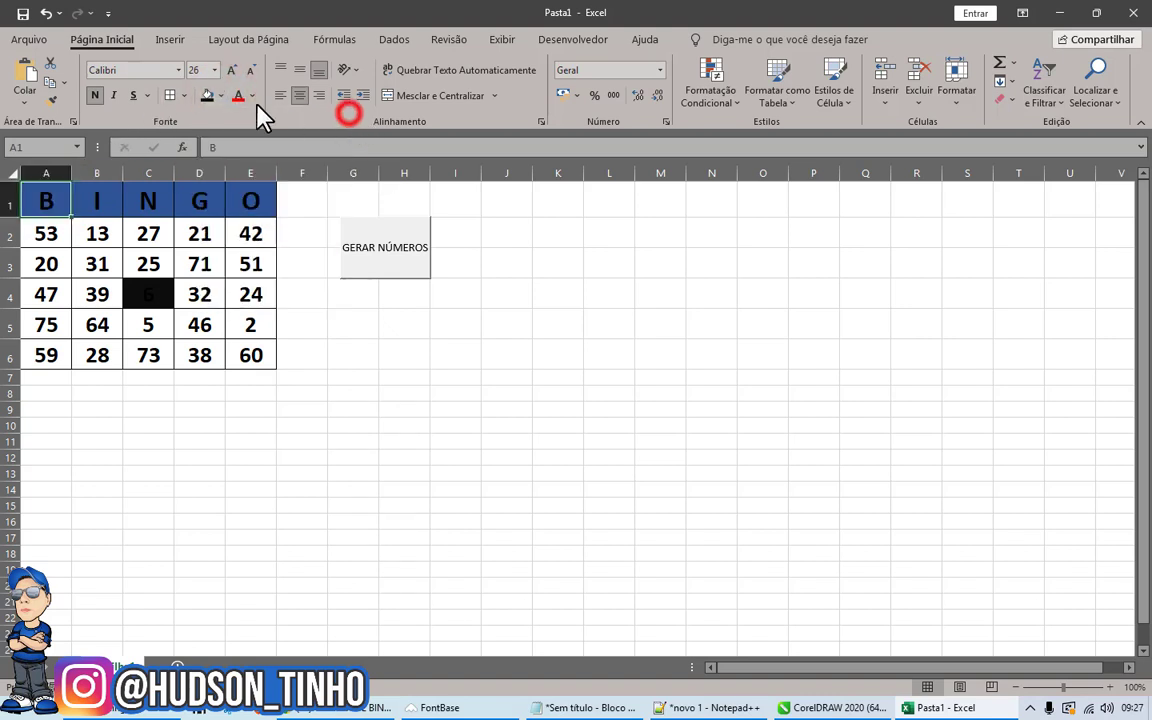
pyautogui.click(252, 96)
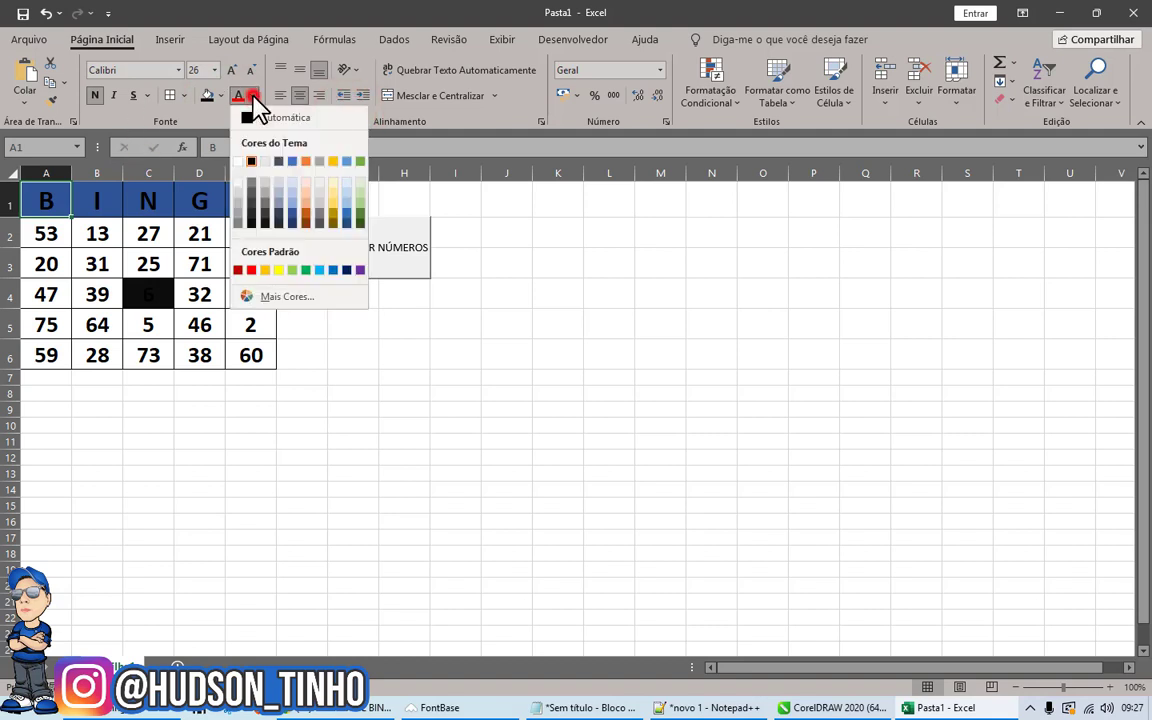
pyautogui.click(240, 162)
pyautogui.moveTo(97, 200); pyautogui.dragTo(236, 200)
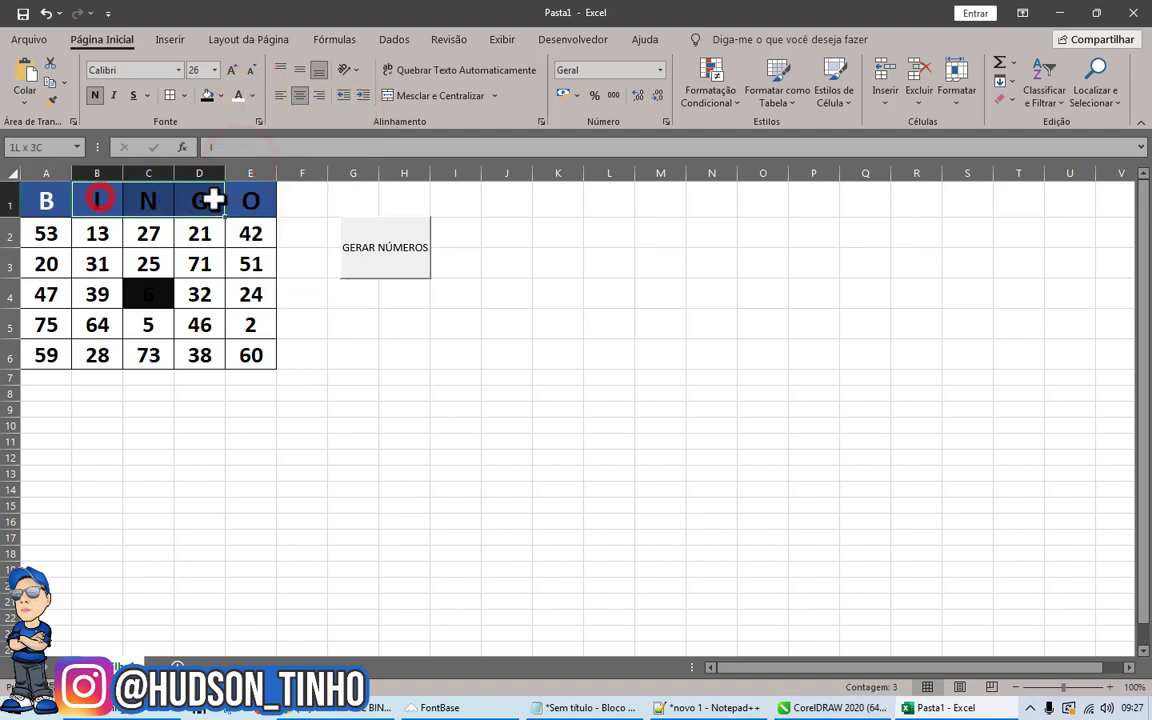
pyautogui.click(252, 96)
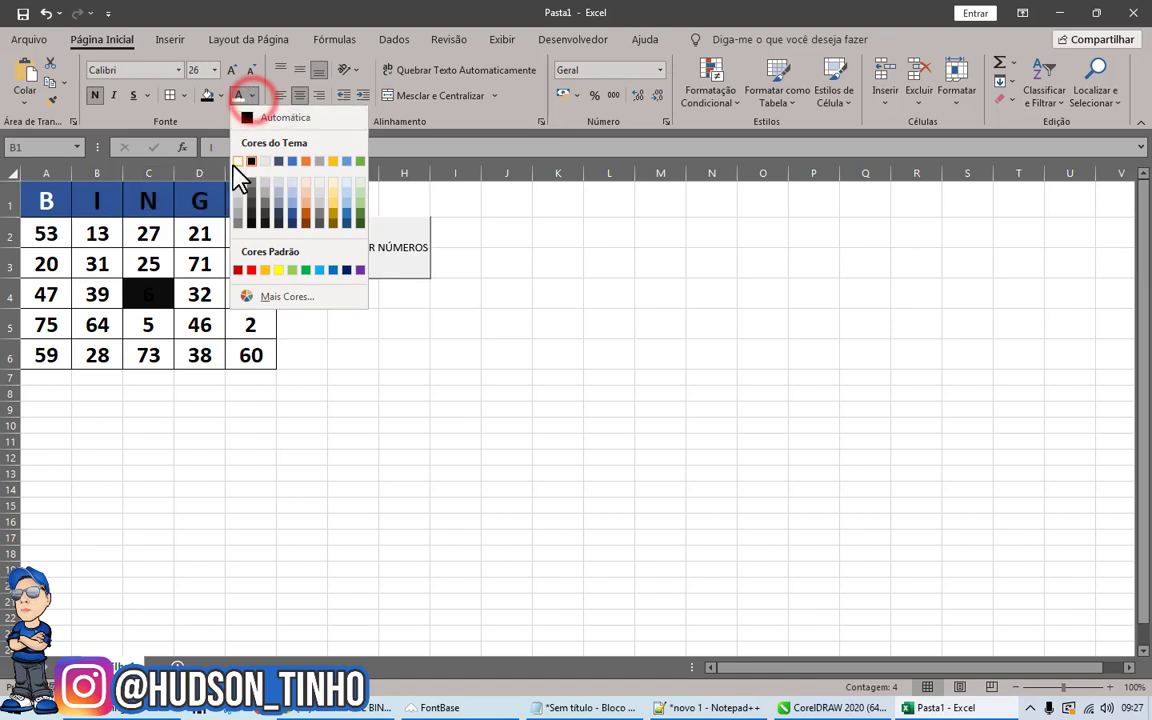
pyautogui.click(234, 163)
pyautogui.click(296, 260)
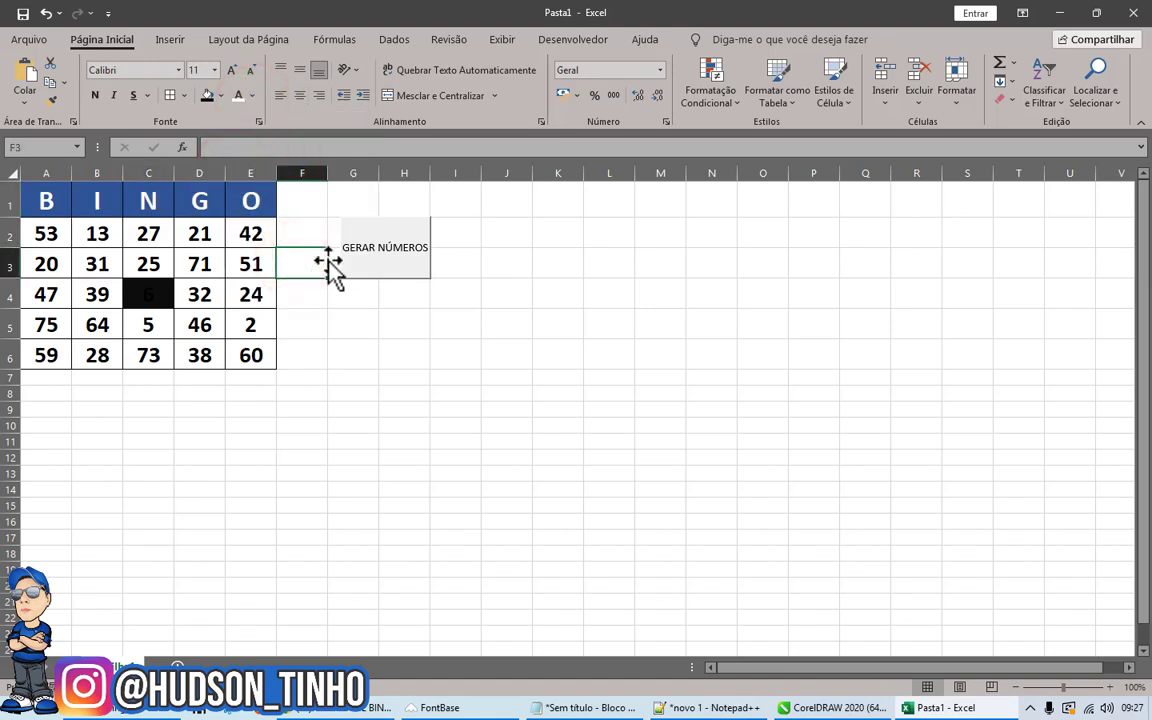
# Fill the number cells A2:E6 with white, then select centre cell C4 to recolour it.
pyautogui.moveTo(41, 234); pyautogui.dragTo(250, 347)
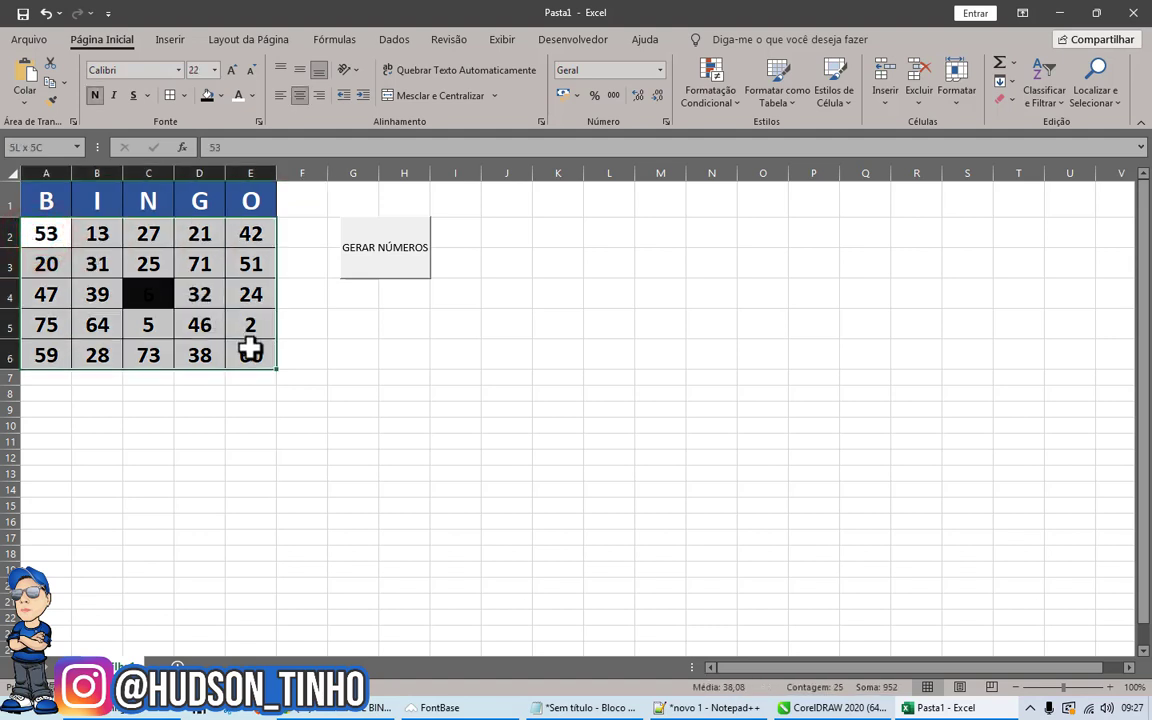
pyautogui.click(221, 96)
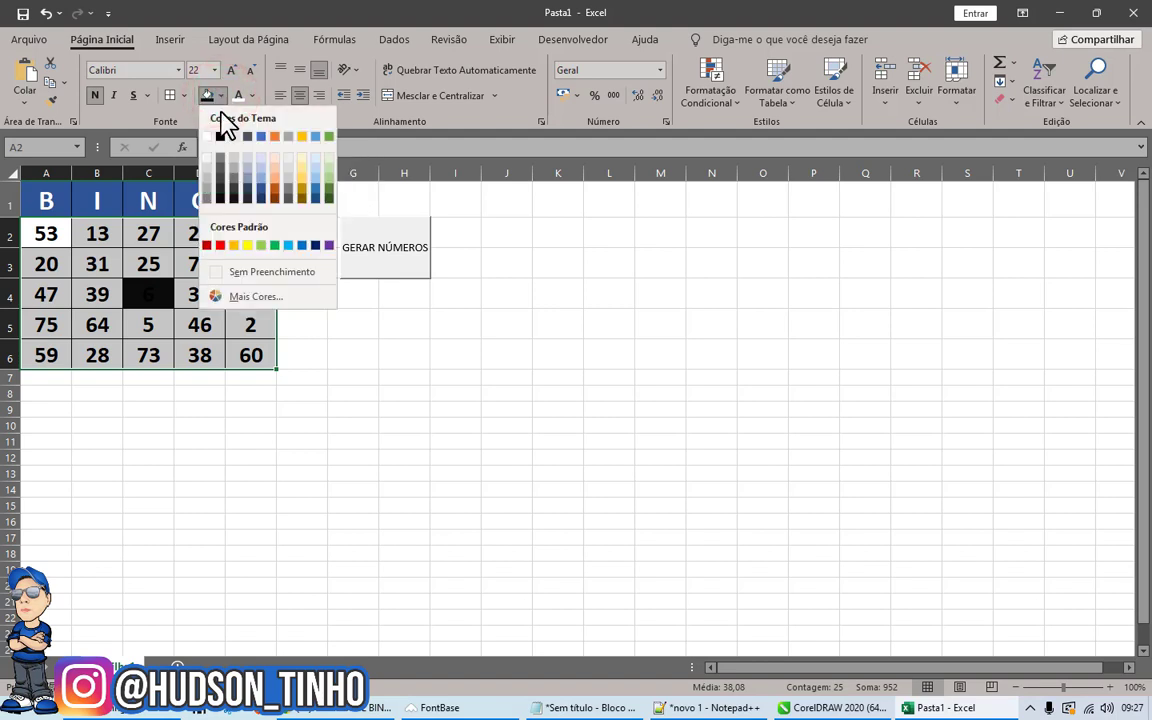
pyautogui.click(207, 138)
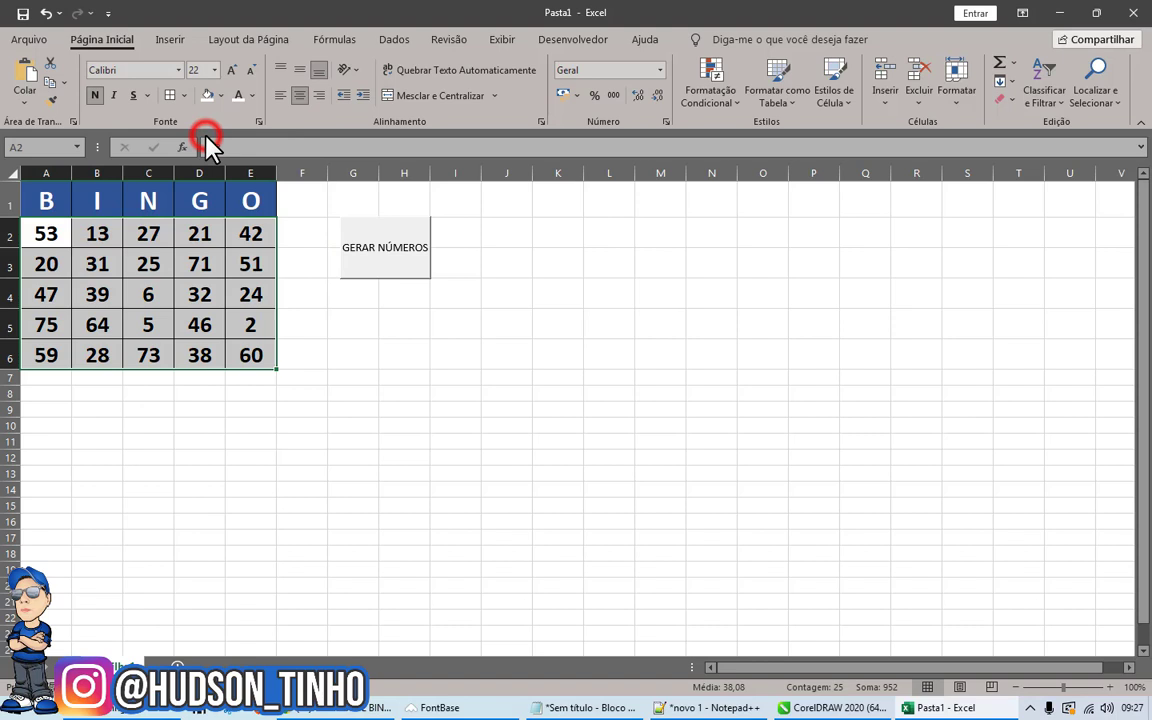
pyautogui.click(145, 296)
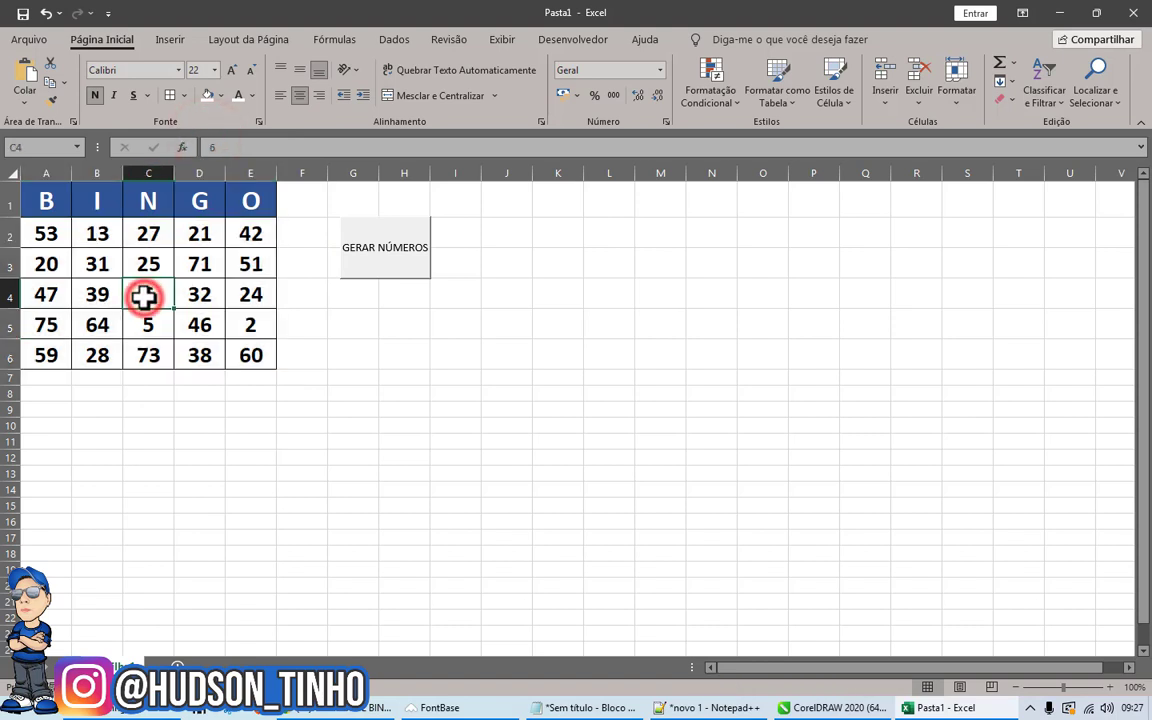
pyautogui.click(221, 96)
# Refill centre cell C4 black and copy the whole card A1:E6.
pyautogui.click(219, 138)
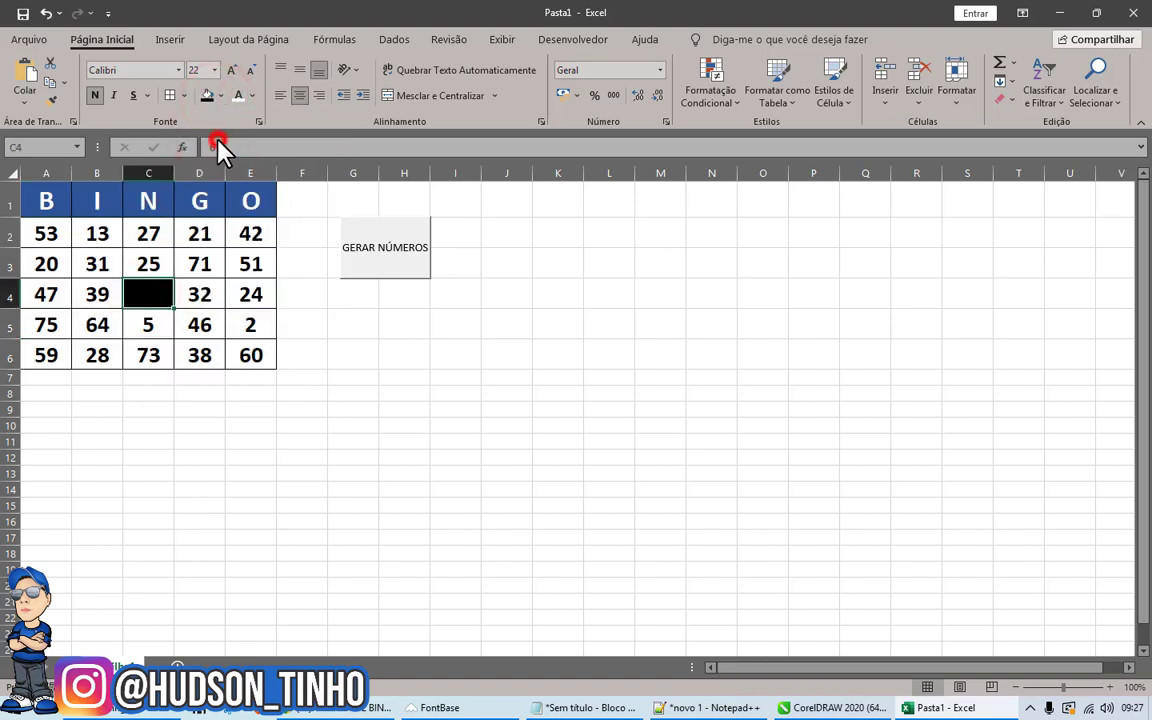
pyautogui.click(196, 352)
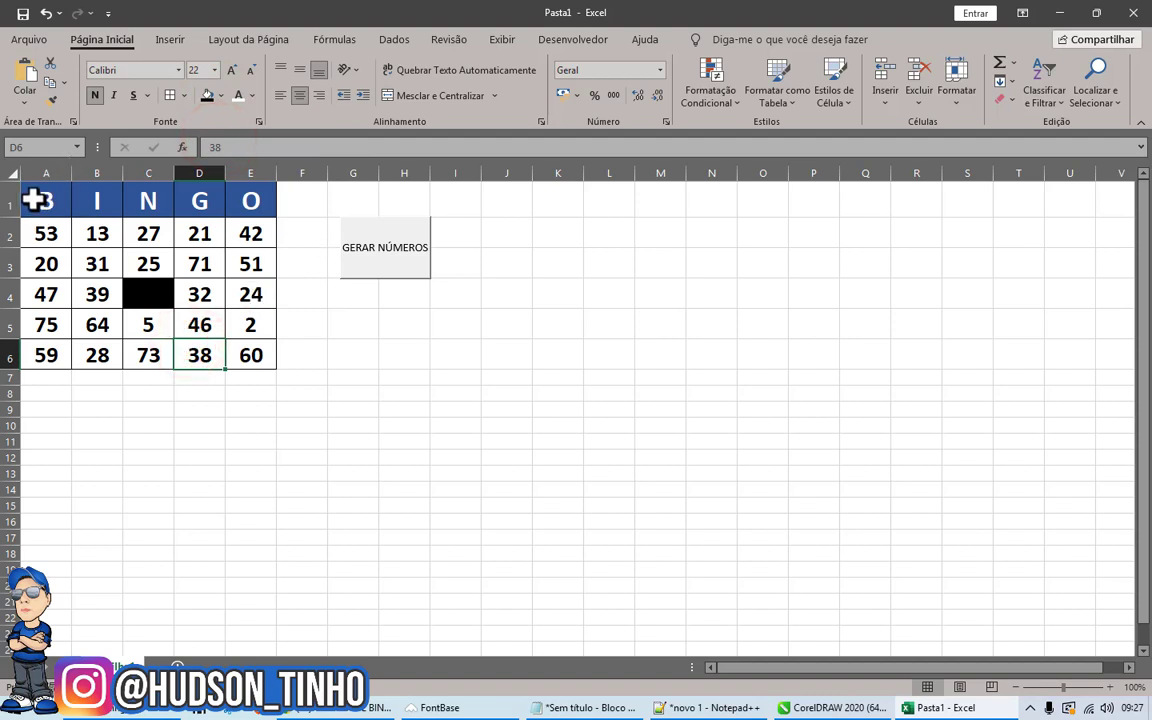
pyautogui.moveTo(31, 196); pyautogui.dragTo(238, 348)
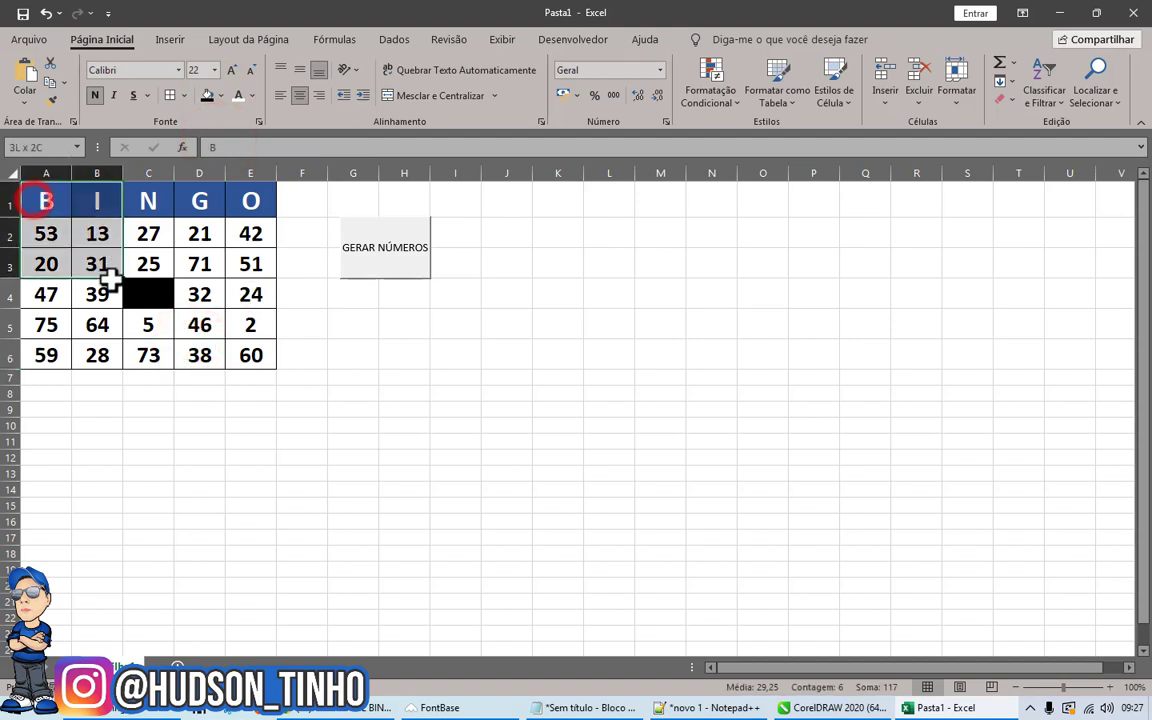
pyautogui.rightClick(238, 350)
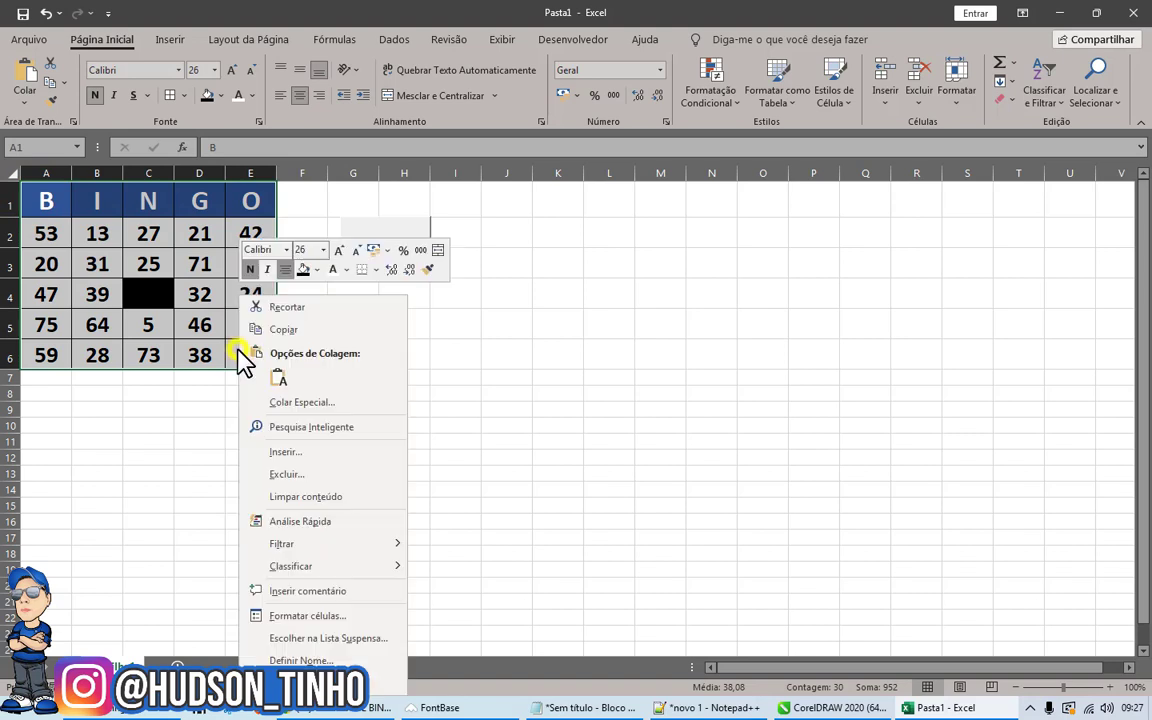
pyautogui.click(292, 333)
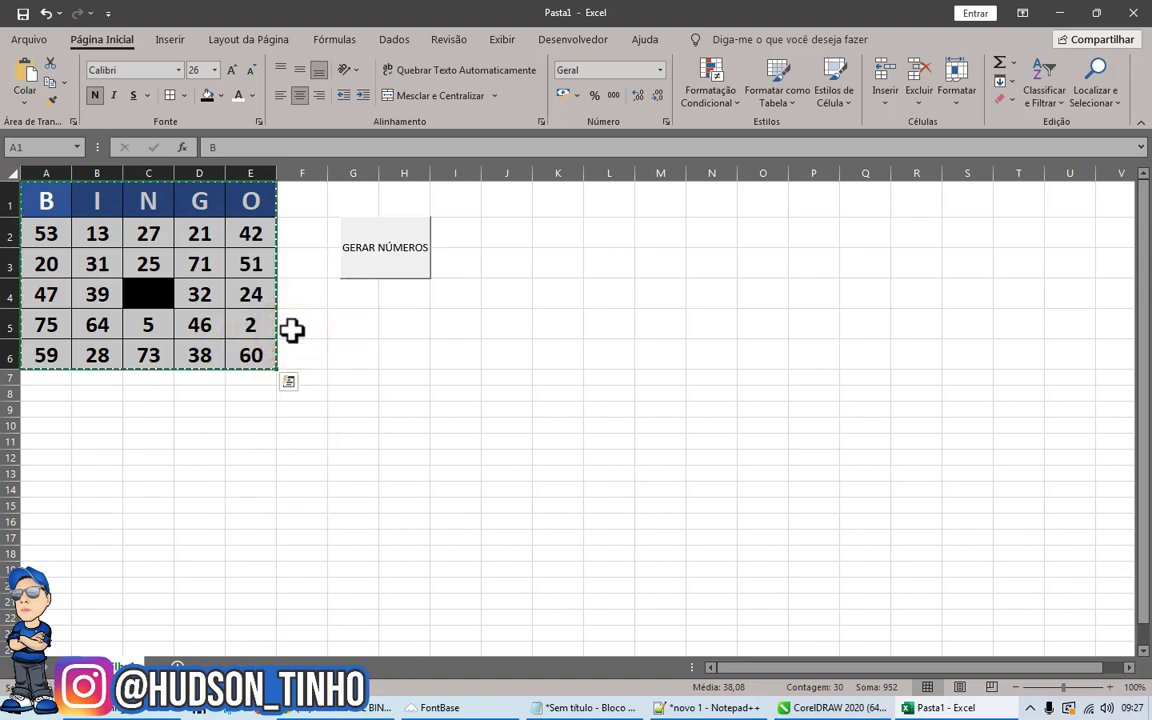
pyautogui.click(835, 707)
# Delete the four old cards and paste the new card at the page's top-left corner.
pyautogui.moveTo(316, 165); pyautogui.dragTo(777, 548)
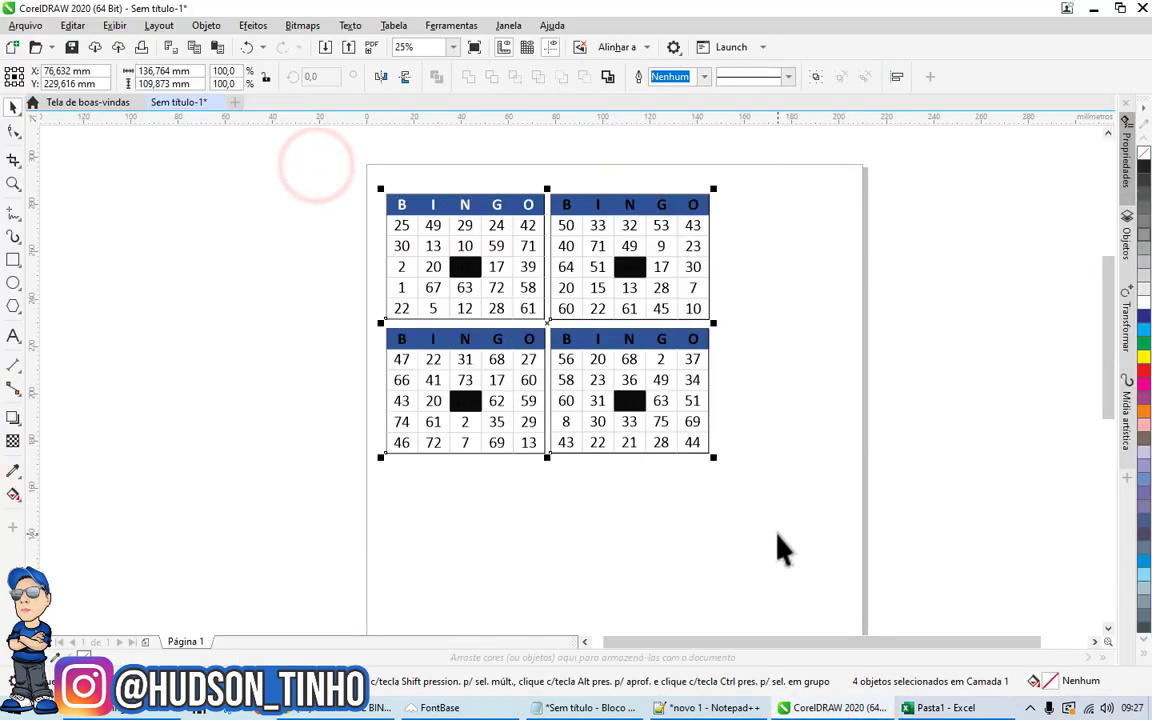
pyautogui.press('Delete')
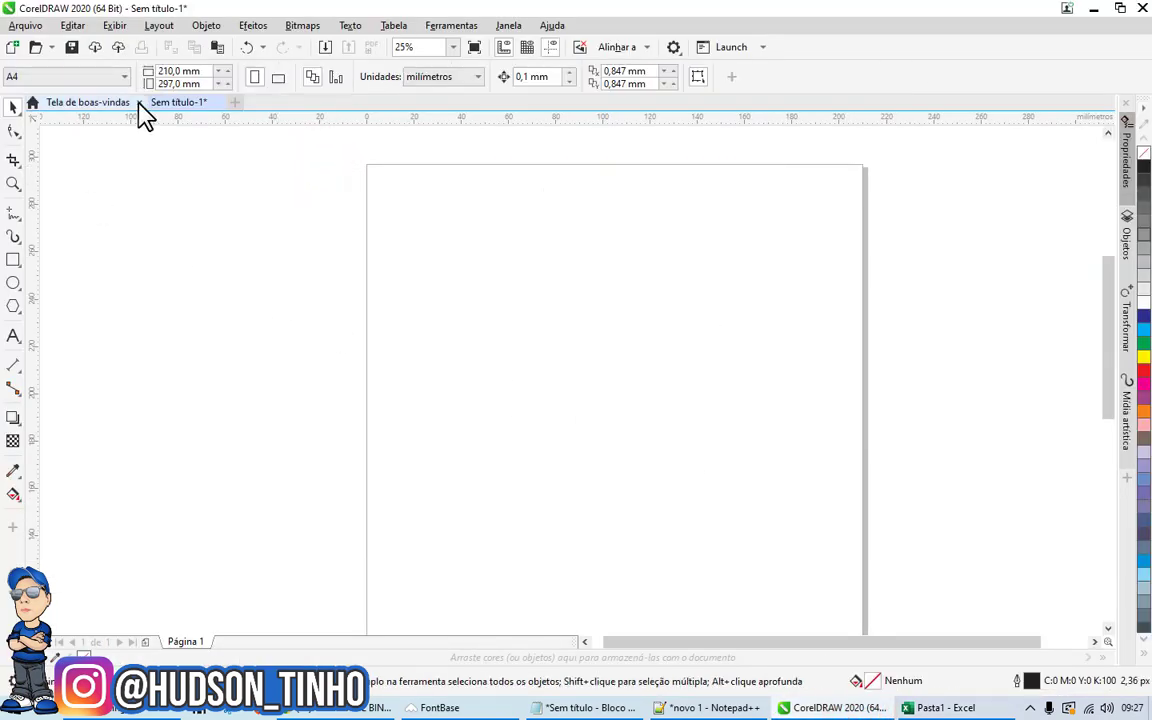
pyautogui.rightClick(124, 226)
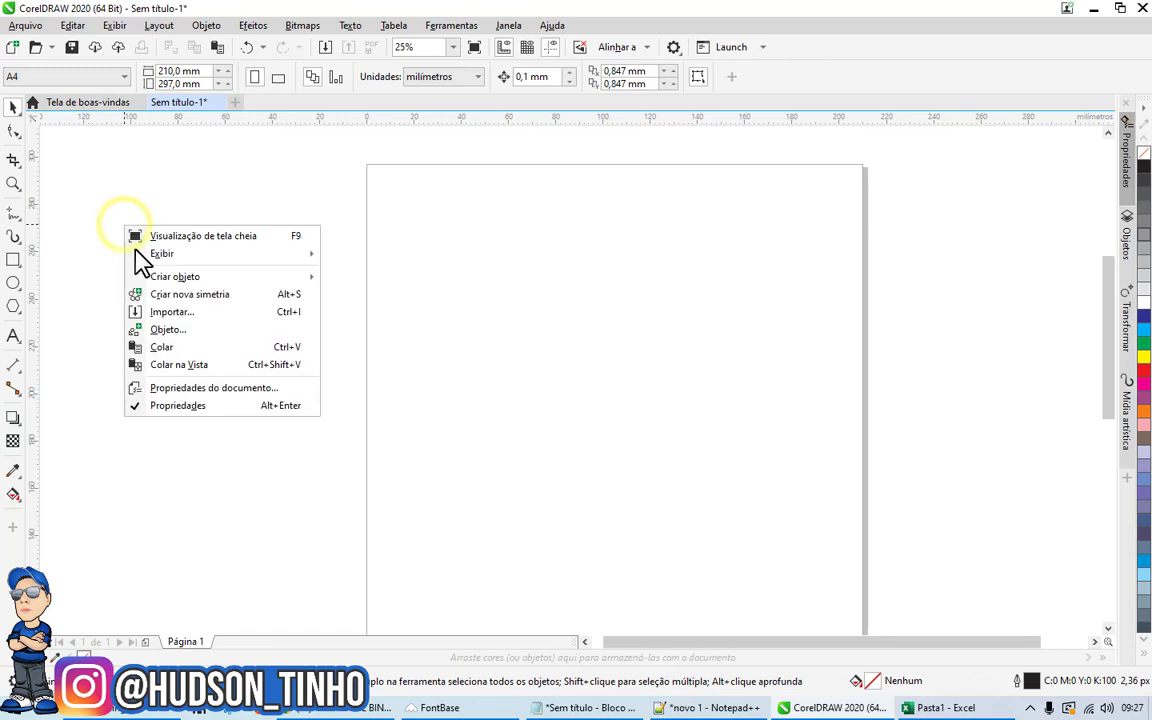
pyautogui.click(184, 343)
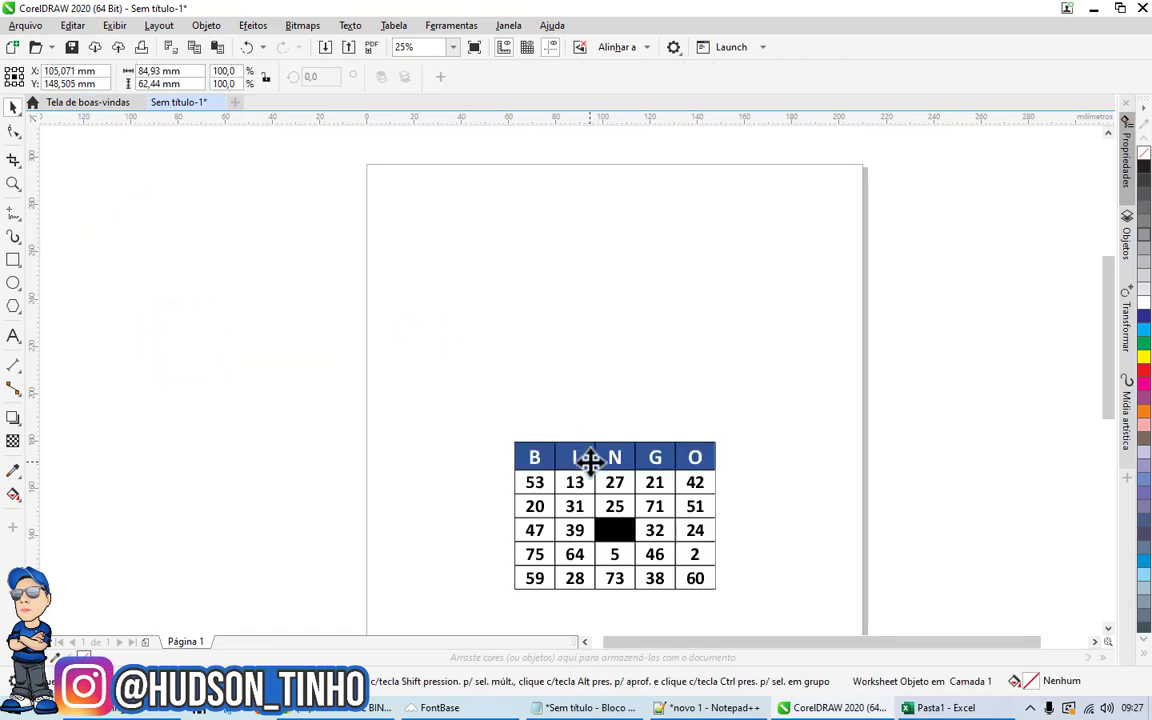
pyautogui.moveTo(589, 457); pyautogui.dragTo(465, 215)
pyautogui.click(195, 237)
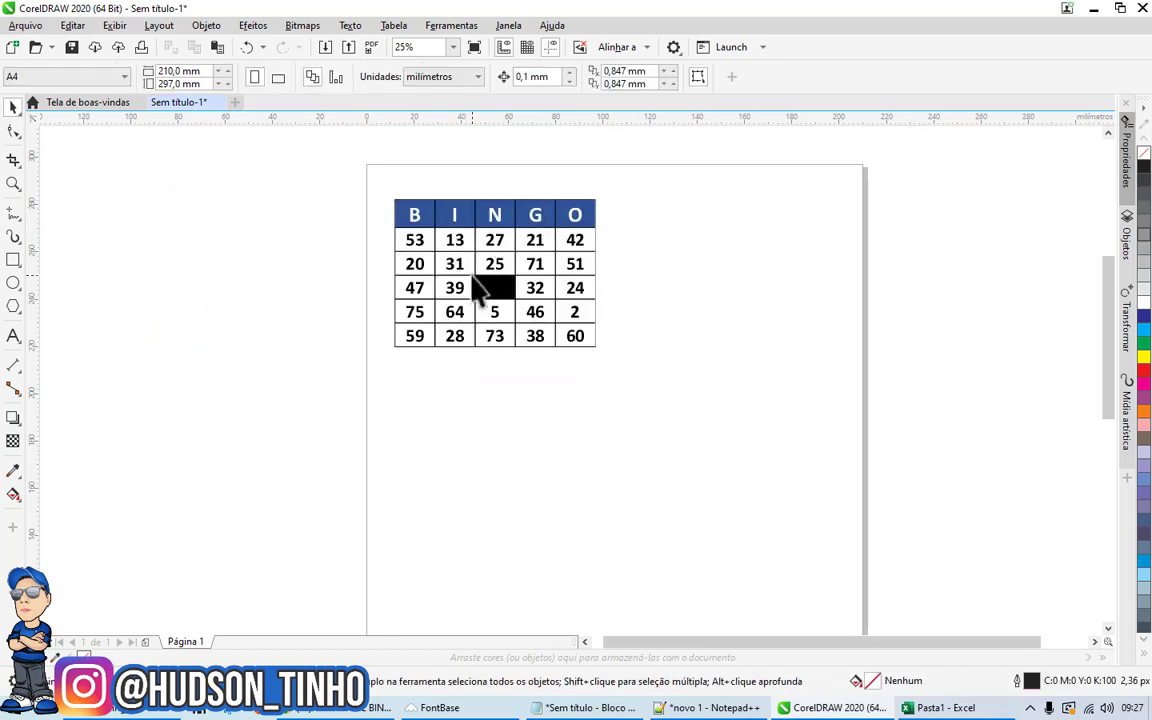
pyautogui.click(920, 707)
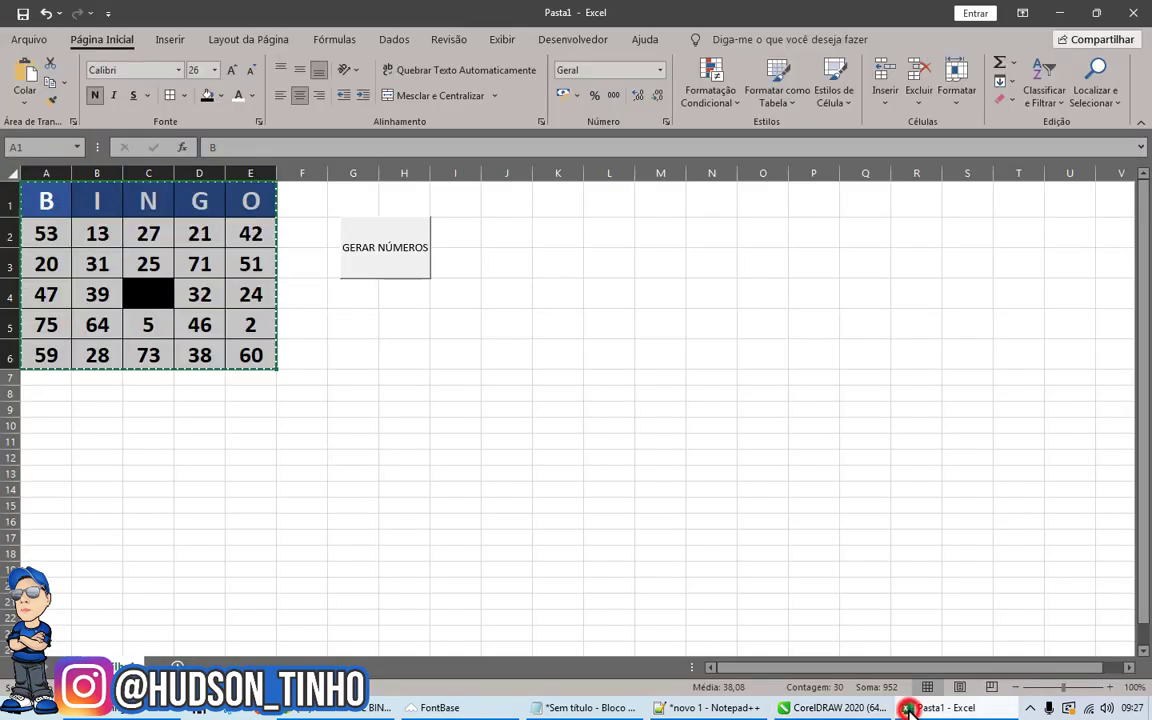
# Generate new Bingo numbers with GERAR NÚMEROS and copy the second card.
pyautogui.click(382, 245)
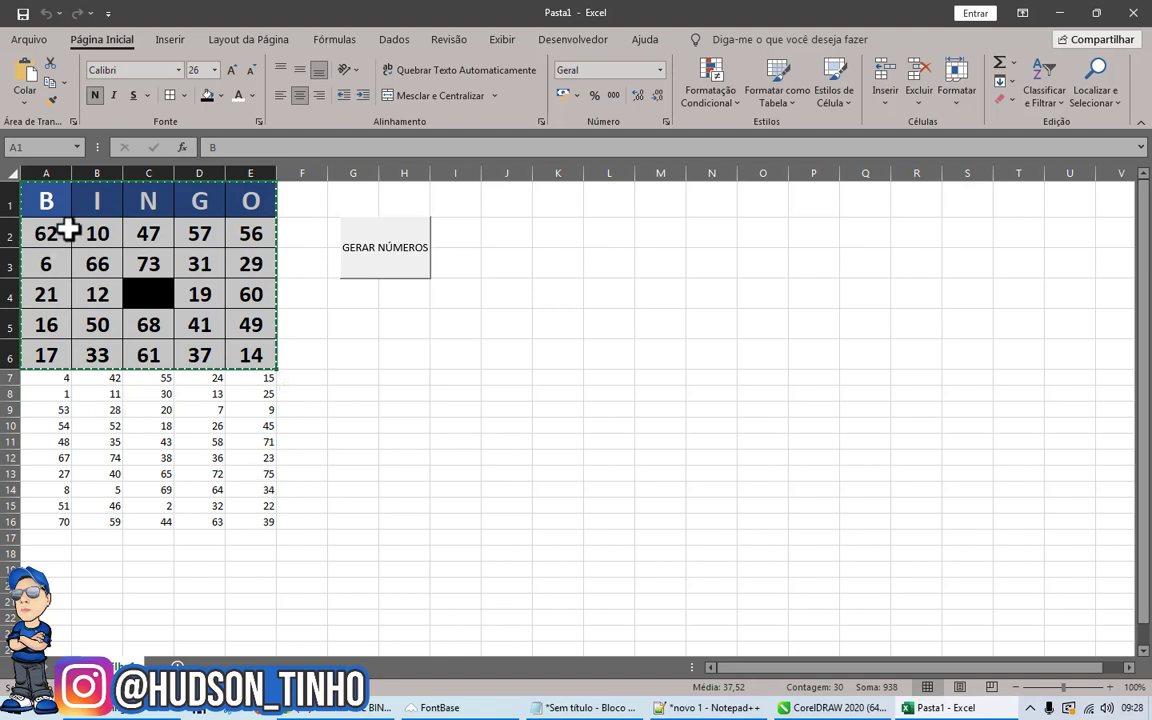
pyautogui.rightClick(238, 208)
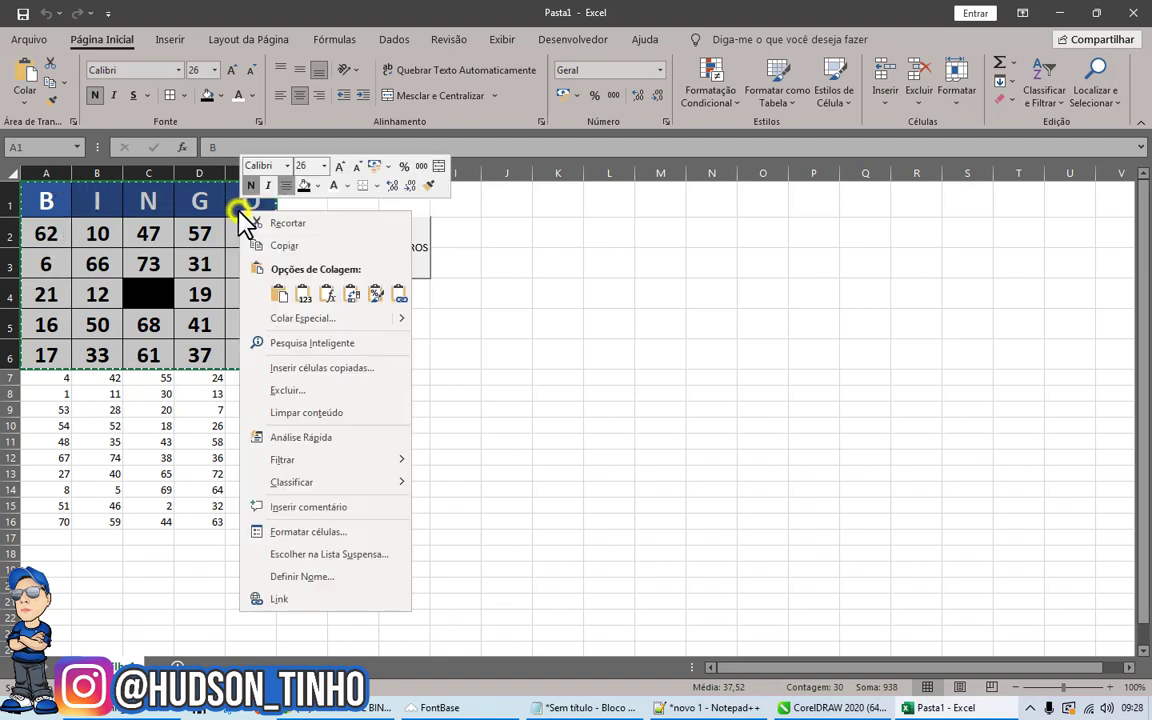
pyautogui.click(275, 240)
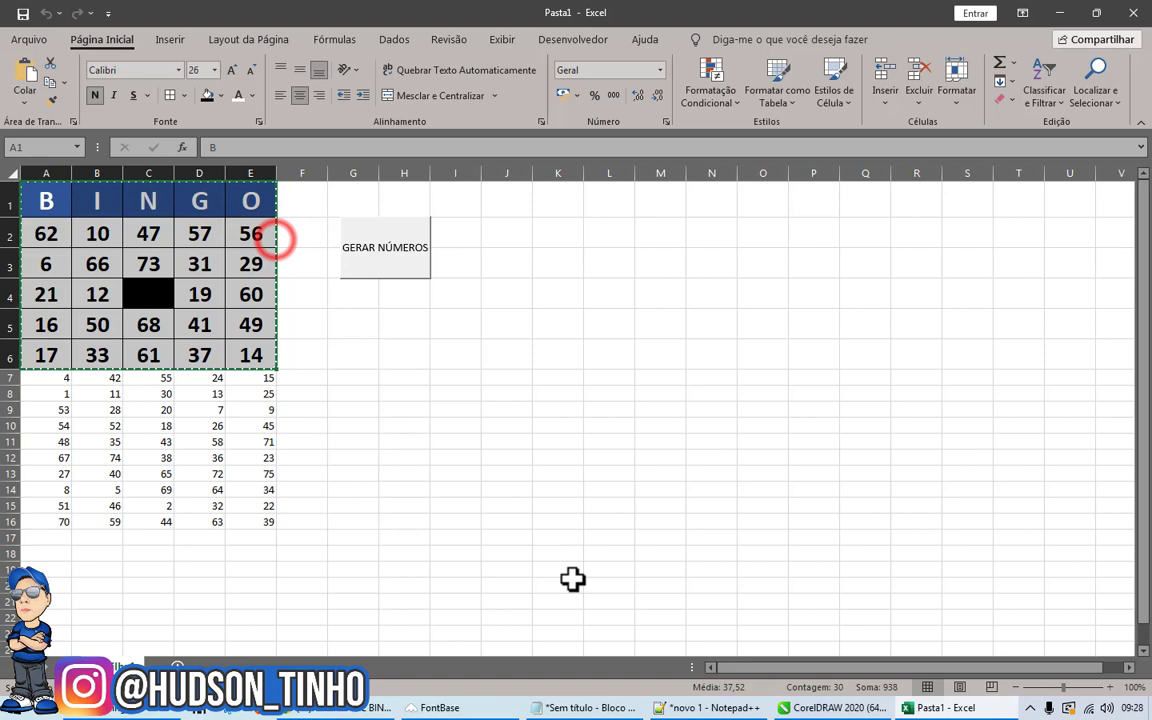
# Paste the second card into CorelDRAW and place it beside the first.
pyautogui.click(800, 705)
pyautogui.rightClick(232, 260)
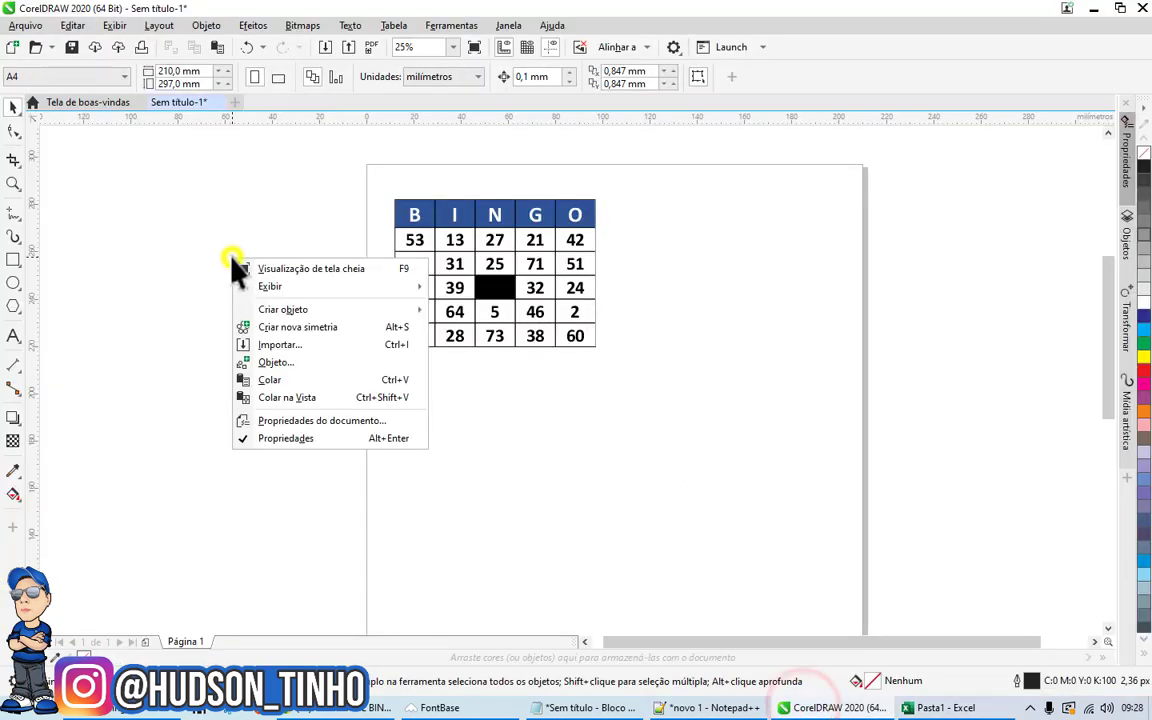
pyautogui.click(280, 380)
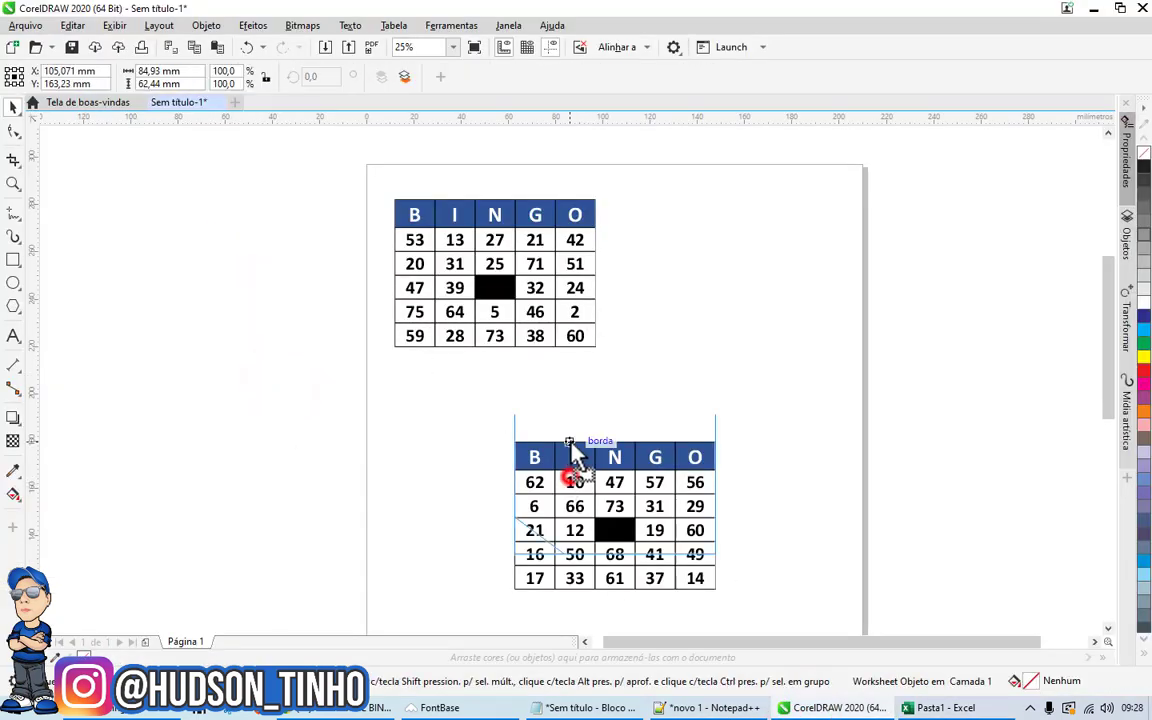
pyautogui.moveTo(577, 482)
pyautogui.mouseDown()
pyautogui.moveTo(670, 240)
pyautogui.moveTo(660, 246)
pyautogui.mouseUp()
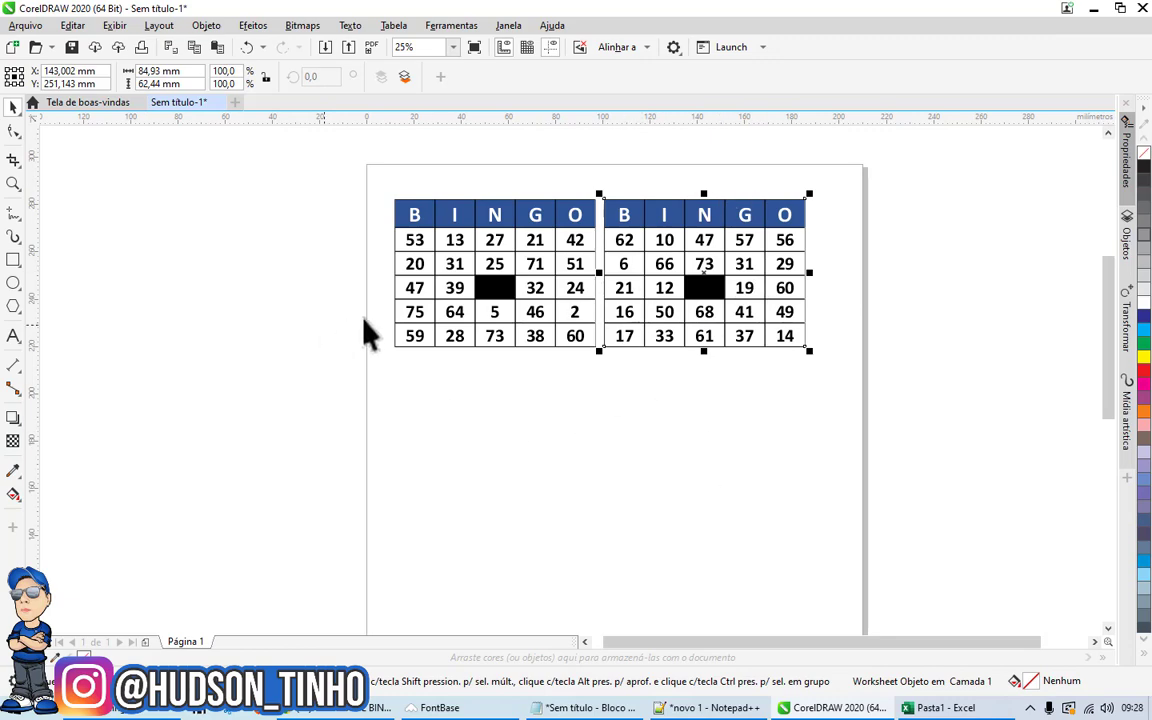
pyautogui.click(910, 708)
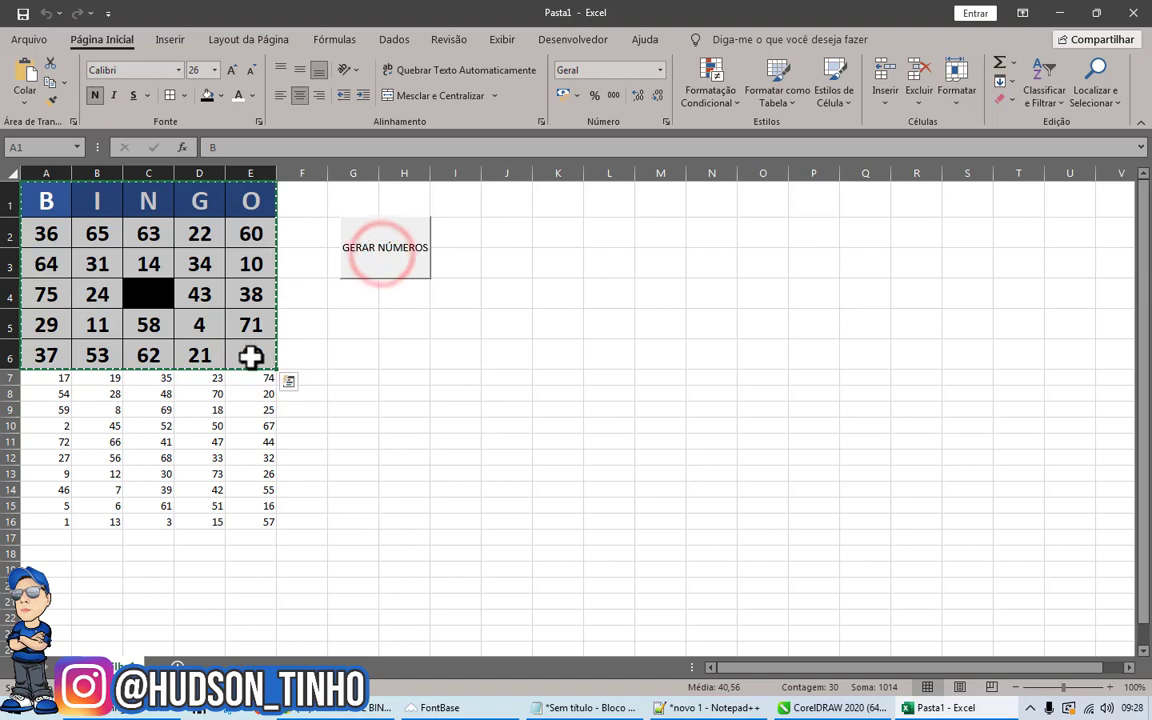
# Copy the third card and place it under the first card on the CorelDRAW page.
pyautogui.rightClick(136, 210)
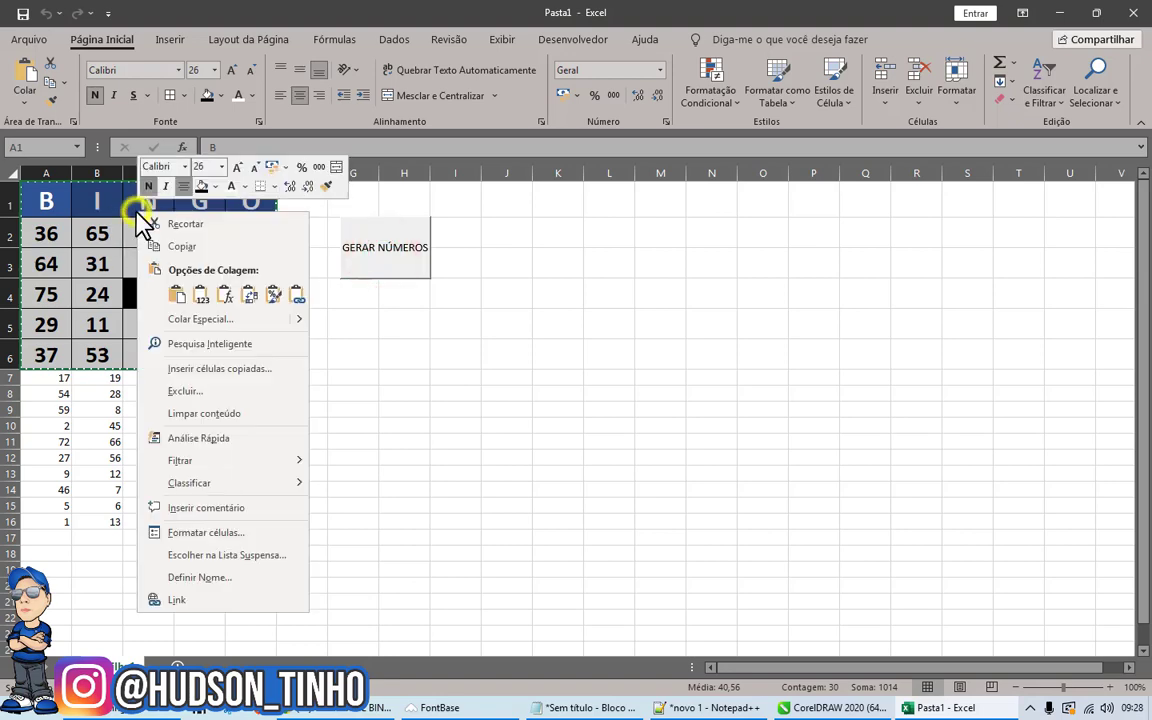
pyautogui.click(185, 243)
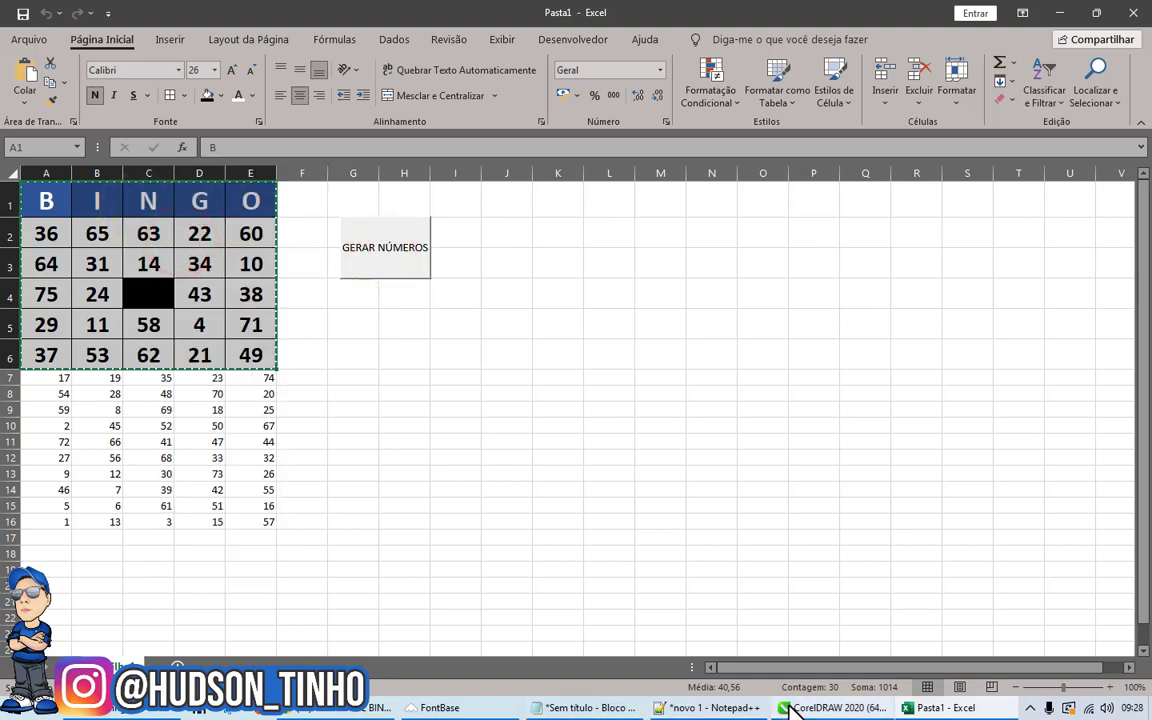
pyautogui.click(832, 707)
pyautogui.rightClick(283, 415)
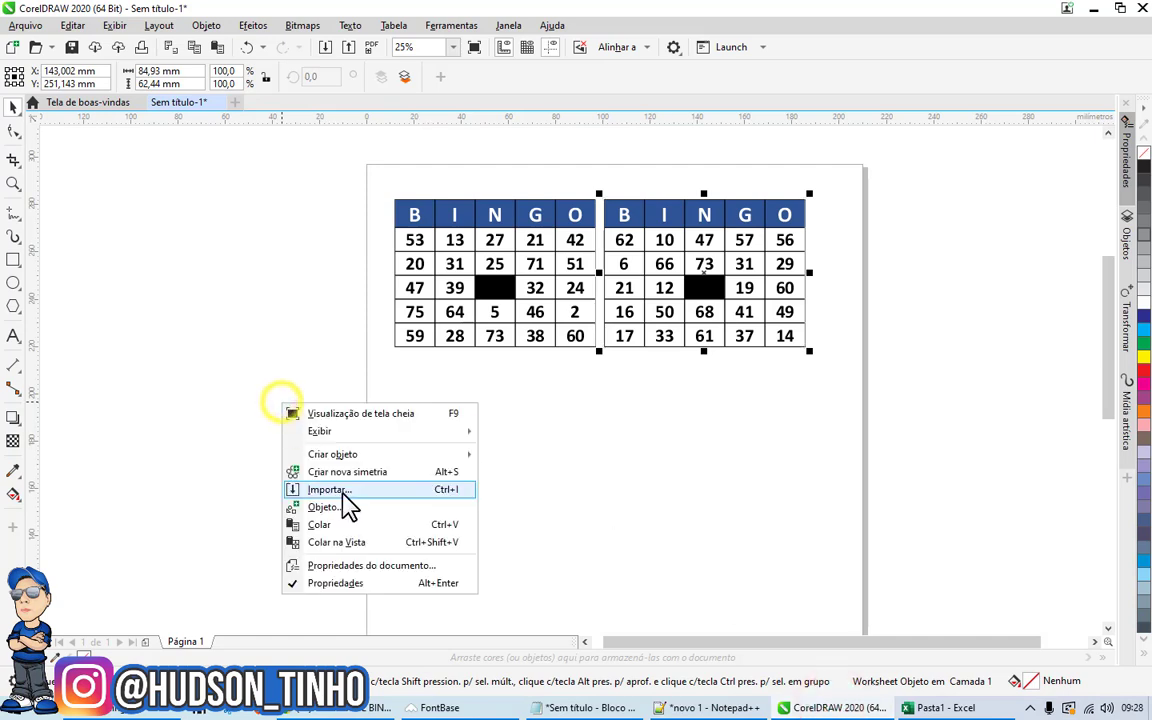
pyautogui.click(330, 512)
pyautogui.moveTo(622, 458); pyautogui.dragTo(494, 386)
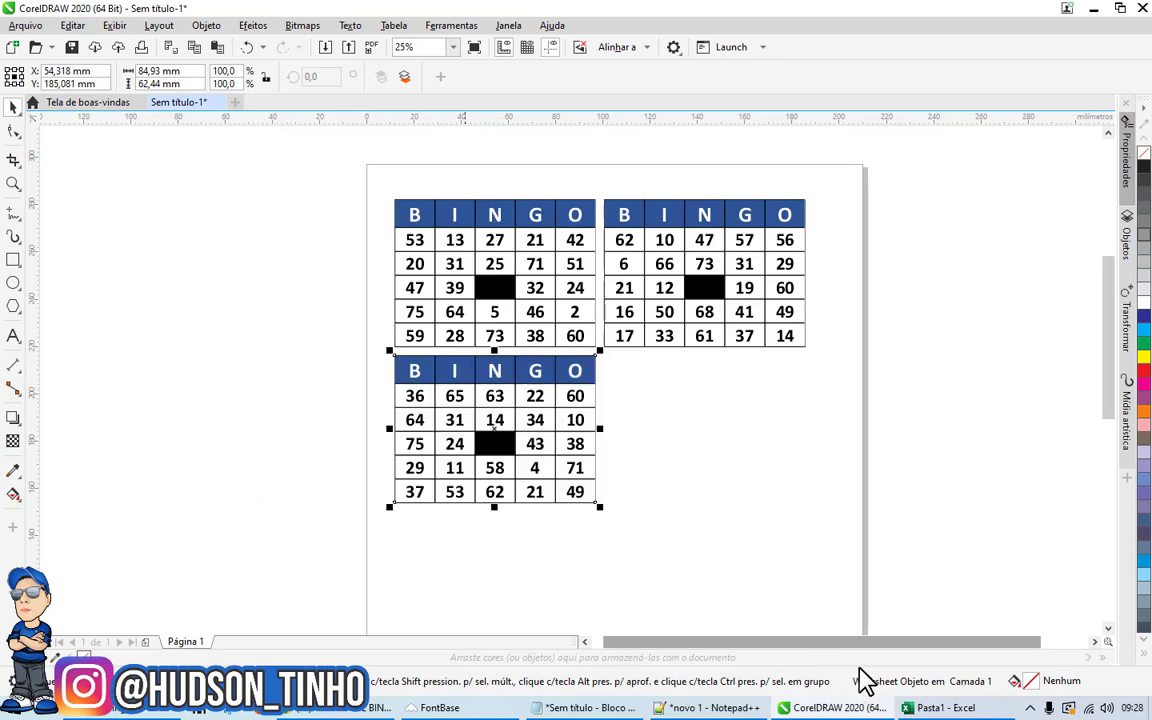
pyautogui.click(912, 708)
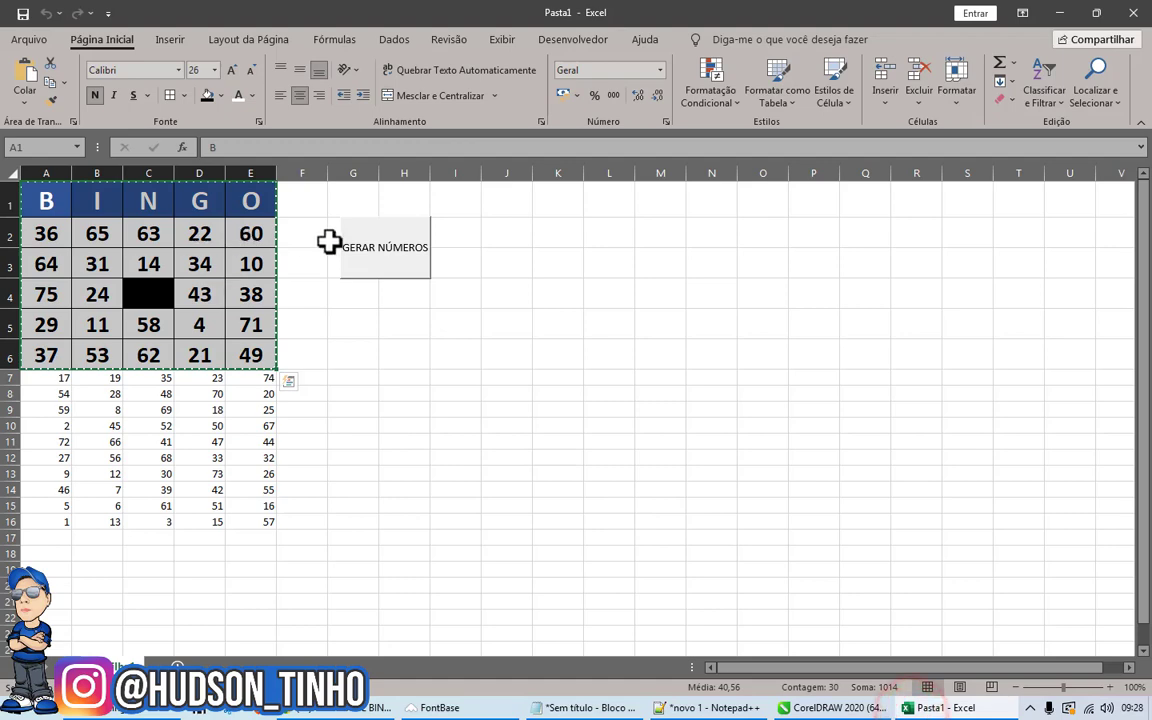
# Generate and copy a fourth card, placing it beside the third in CorelDRAW.
pyautogui.click(376, 251)
pyautogui.rightClick(150, 205)
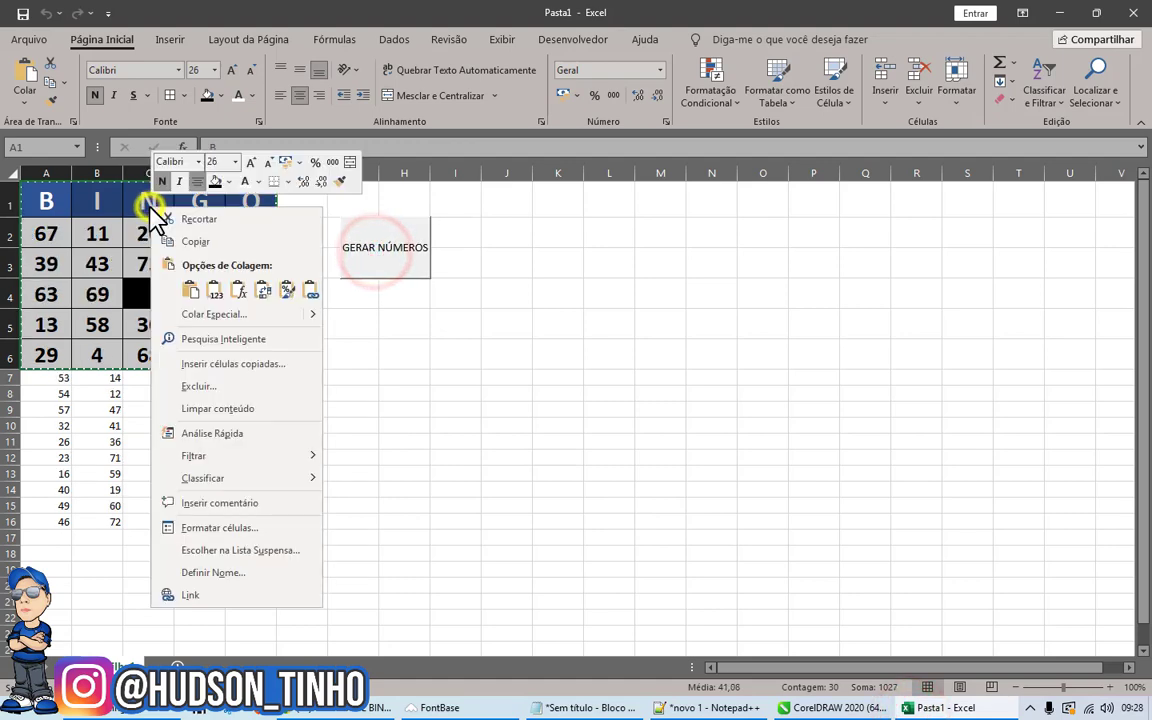
pyautogui.click(192, 241)
pyautogui.click(818, 708)
pyautogui.hotkey('ctrl', 'v')
pyautogui.moveTo(670, 407); pyautogui.dragTo(663, 368)
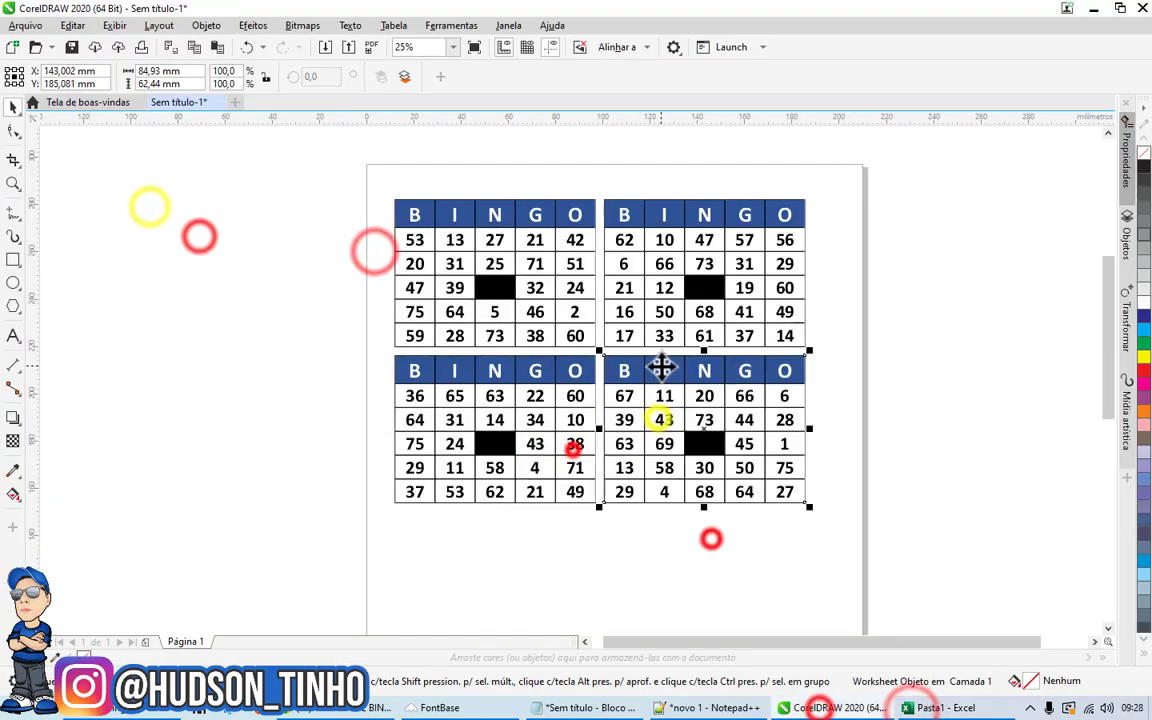
pyautogui.click(912, 708)
# Generate, copy and paste the fifth and sixth cards into the grid.
pyautogui.click(818, 708)
pyautogui.hotkey('ctrl', 'v')
pyautogui.scroll(2, 487, 535)
pyautogui.click(912, 708)
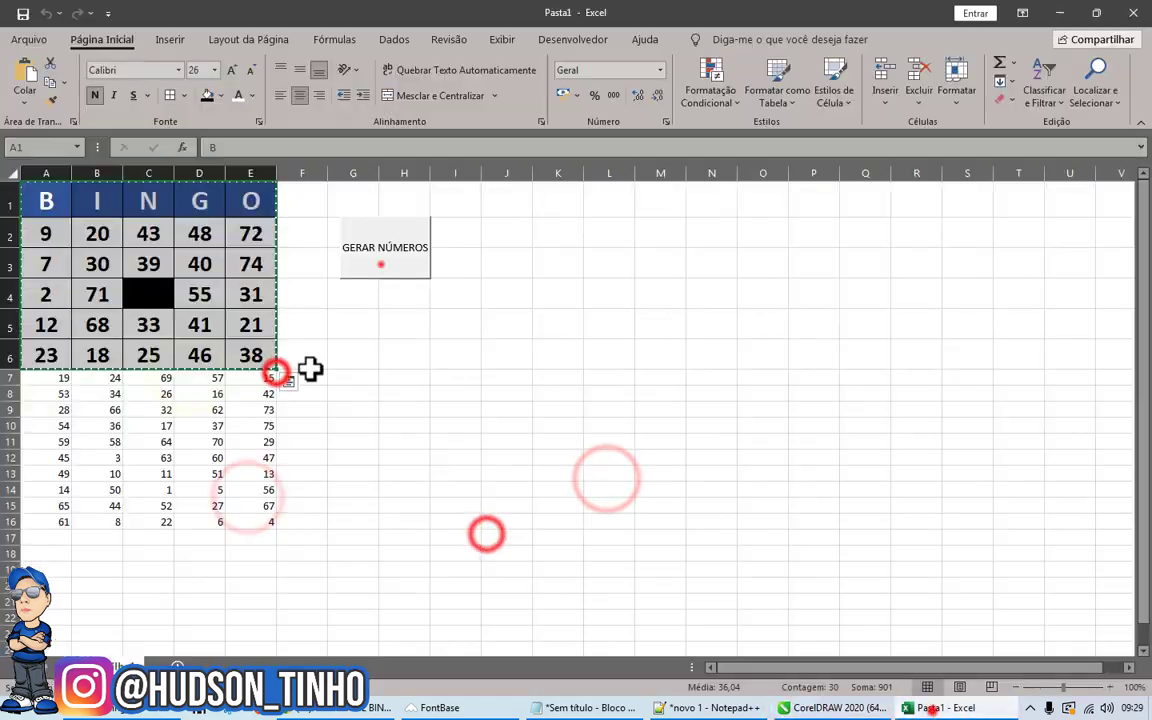
pyautogui.click(818, 708)
pyautogui.rightClick(180, 450)
pyautogui.click(231, 553)
pyautogui.click(912, 708)
# Add the final cards until eight Bingo cards fill the two-by-four grid.
pyautogui.click(388, 259)
pyautogui.click(818, 708)
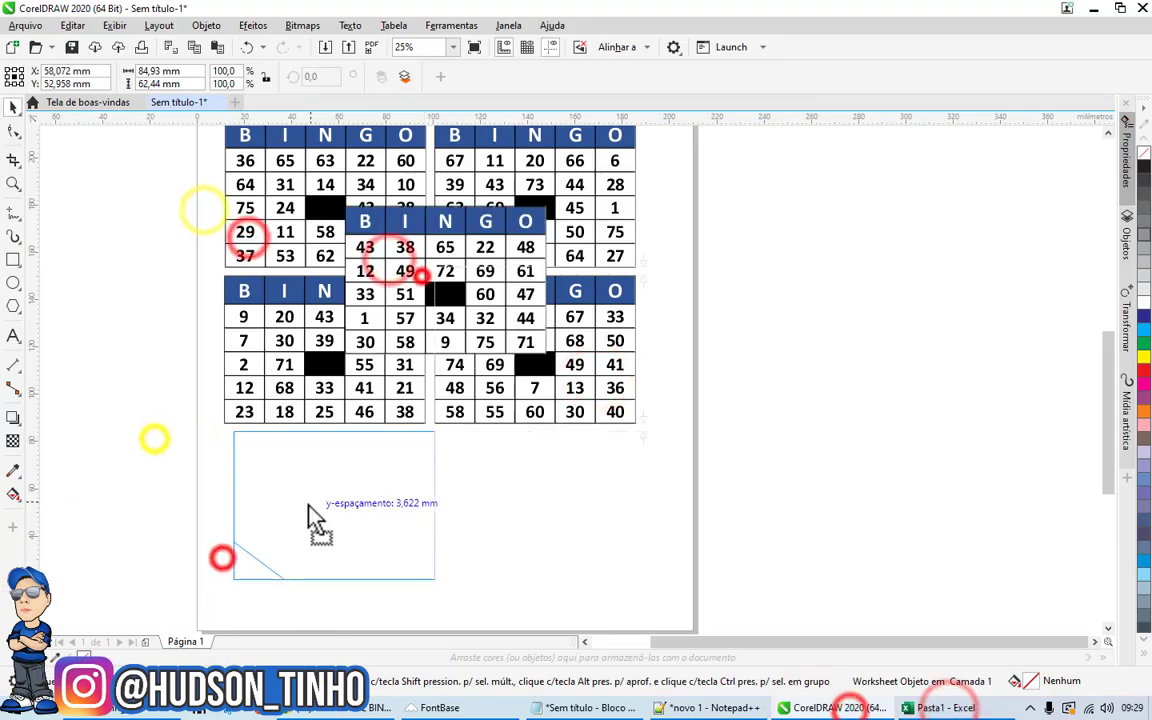
pyautogui.click(912, 708)
pyautogui.click(388, 259)
pyautogui.click(818, 708)
pyautogui.hotkey('ctrl', 'v')
pyautogui.scroll(-2, 515, 318)
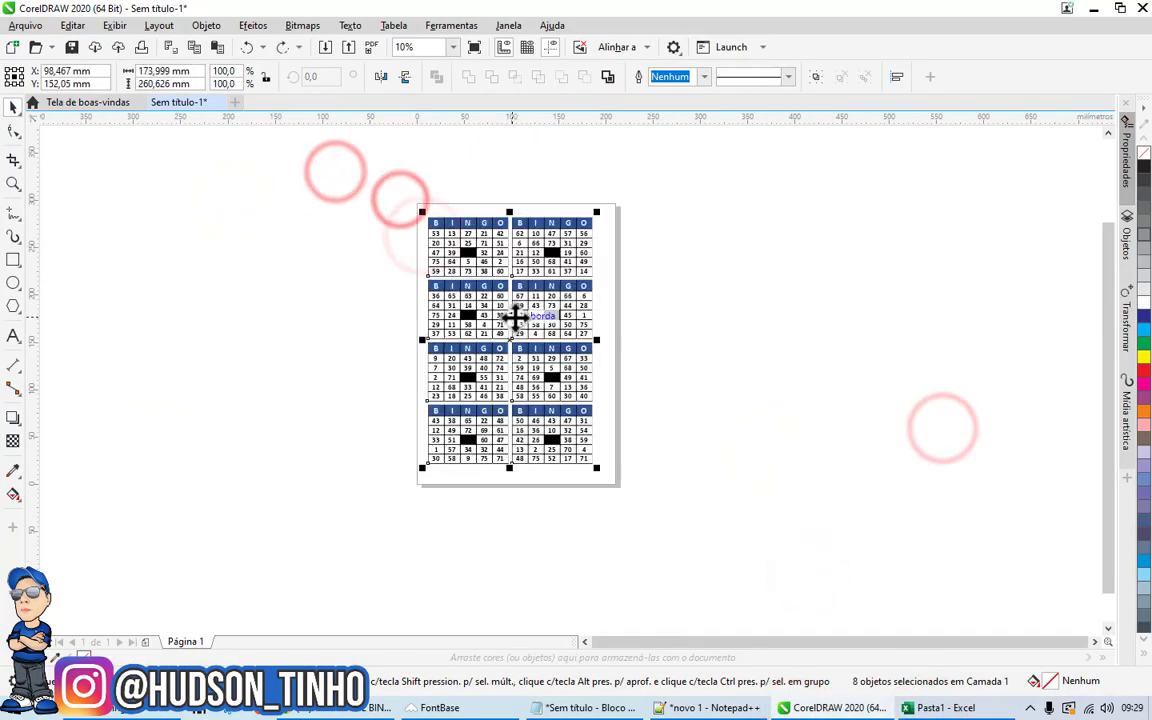
pyautogui.click(355, 275)
pyautogui.scroll(2, 530, 287)
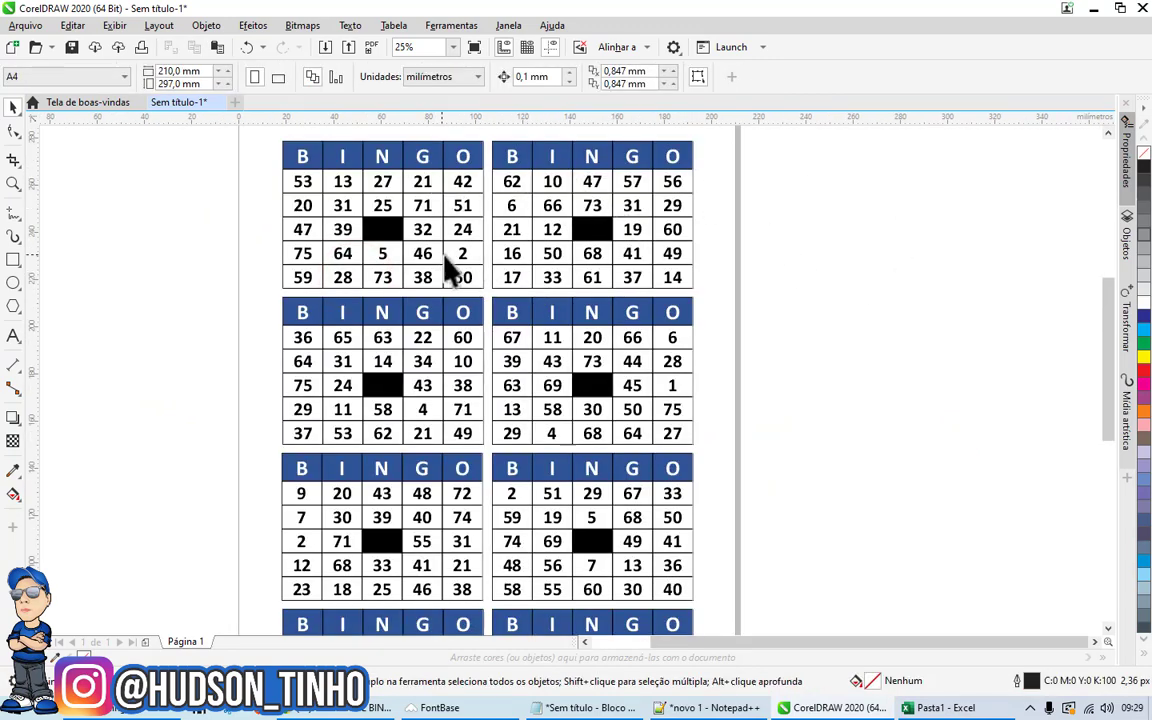
pyautogui.scroll(-2, 400, 265)
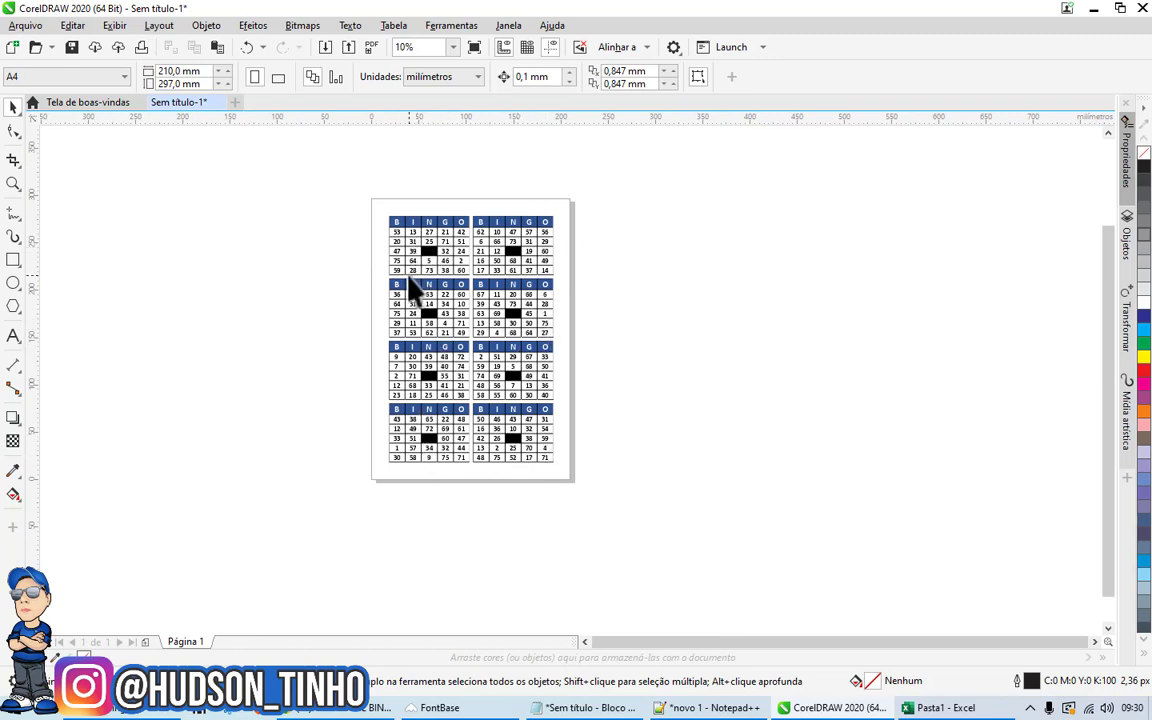
pyautogui.scroll(3, 410, 288)
pyautogui.scroll(-2, 450, 290)
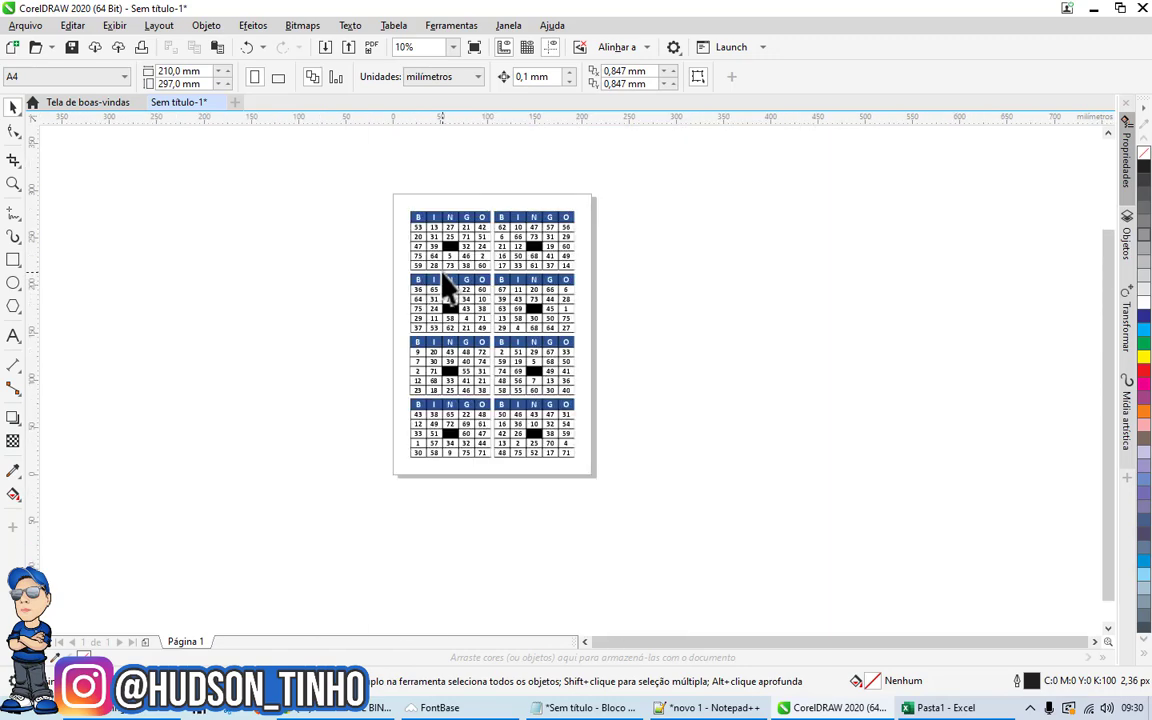
pyautogui.scroll(2, 480, 254)
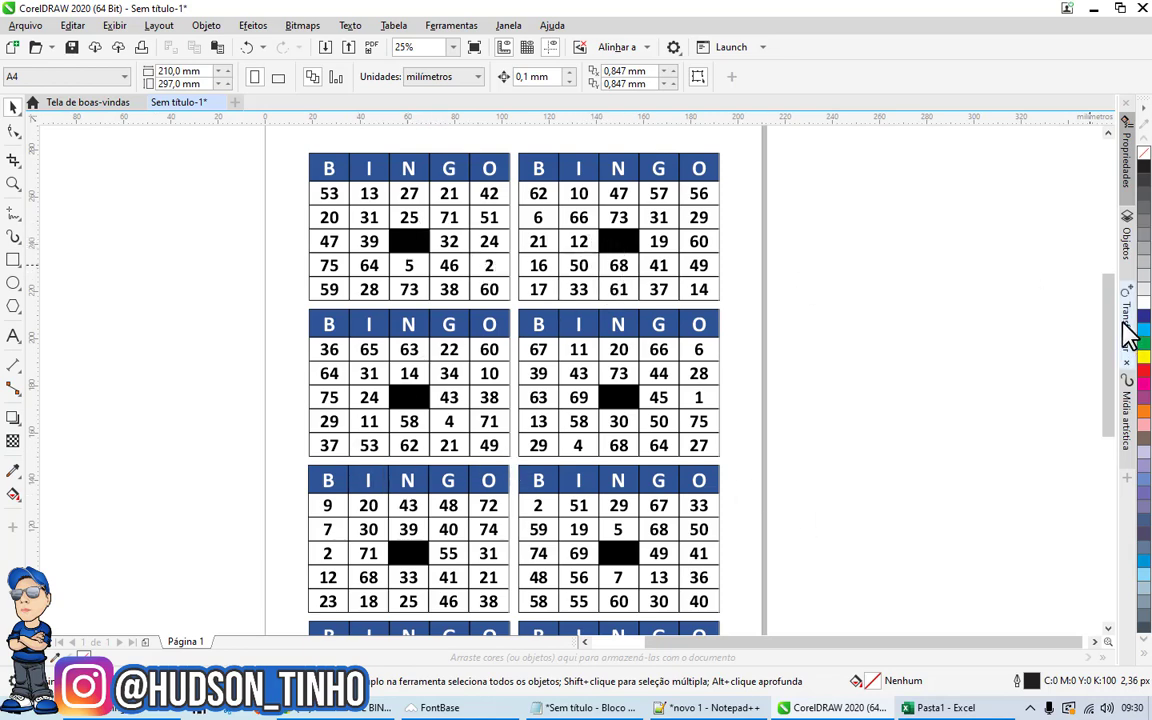
pyautogui.moveTo(1107, 297); pyautogui.dragTo(1110, 336)
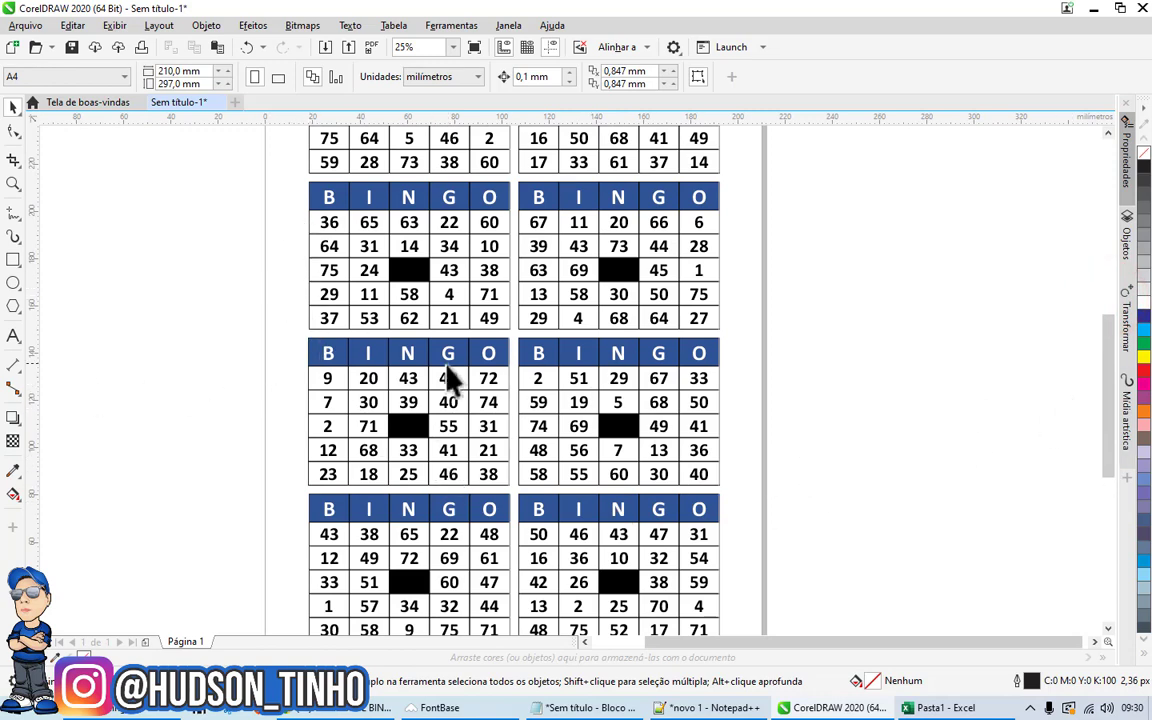
pyautogui.scroll(-3, 532, 428)
pyautogui.scroll(2, 522, 488)
pyautogui.scroll(1, 501, 437)
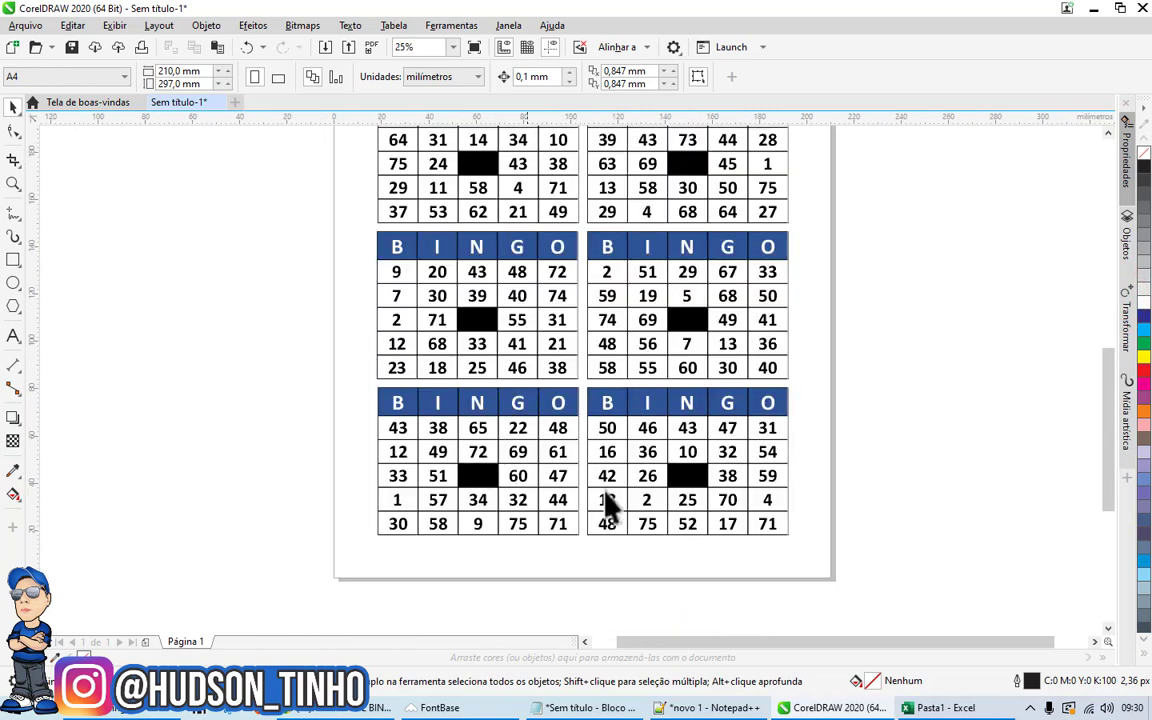
pyautogui.moveTo(1111, 380); pyautogui.dragTo(1106, 368)
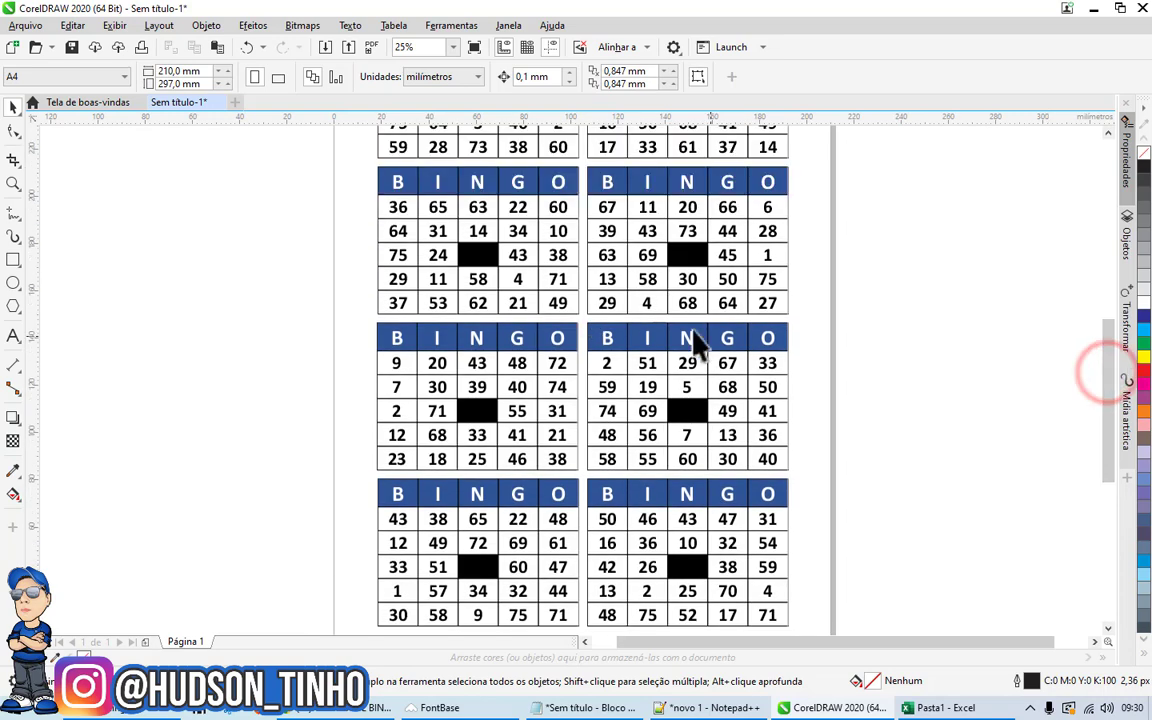
pyautogui.scroll(1, 560, 370)
pyautogui.scroll(-2, 532, 347)
pyautogui.scroll(1, 497, 343)
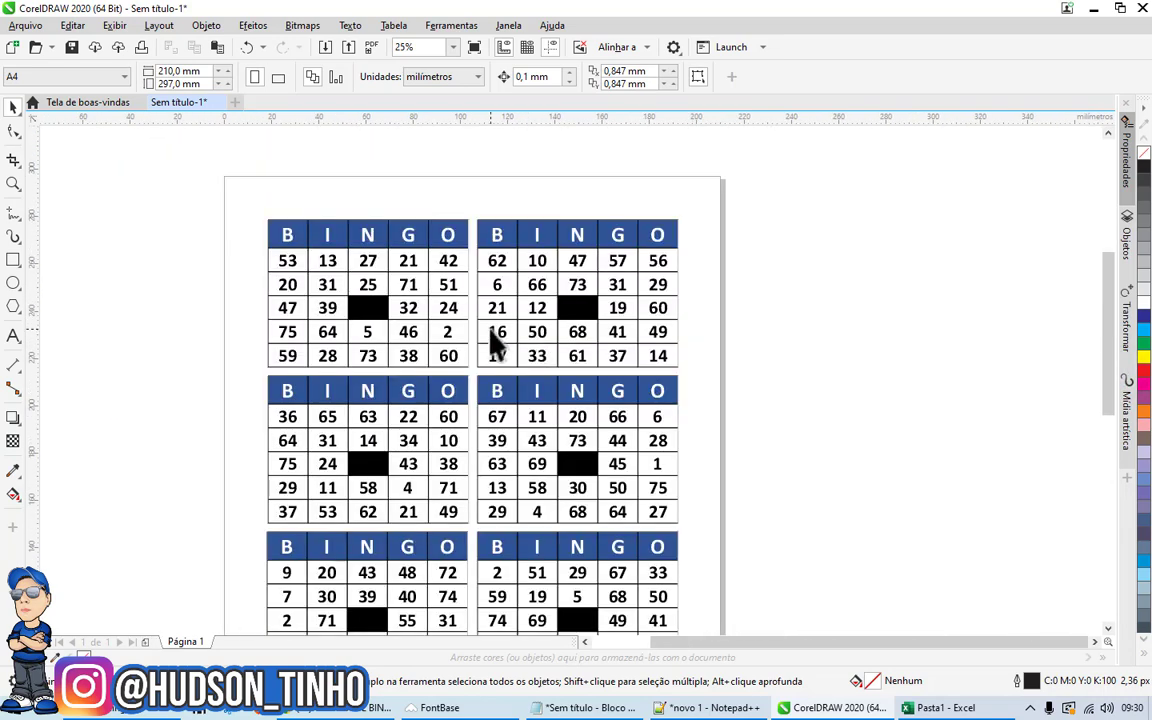